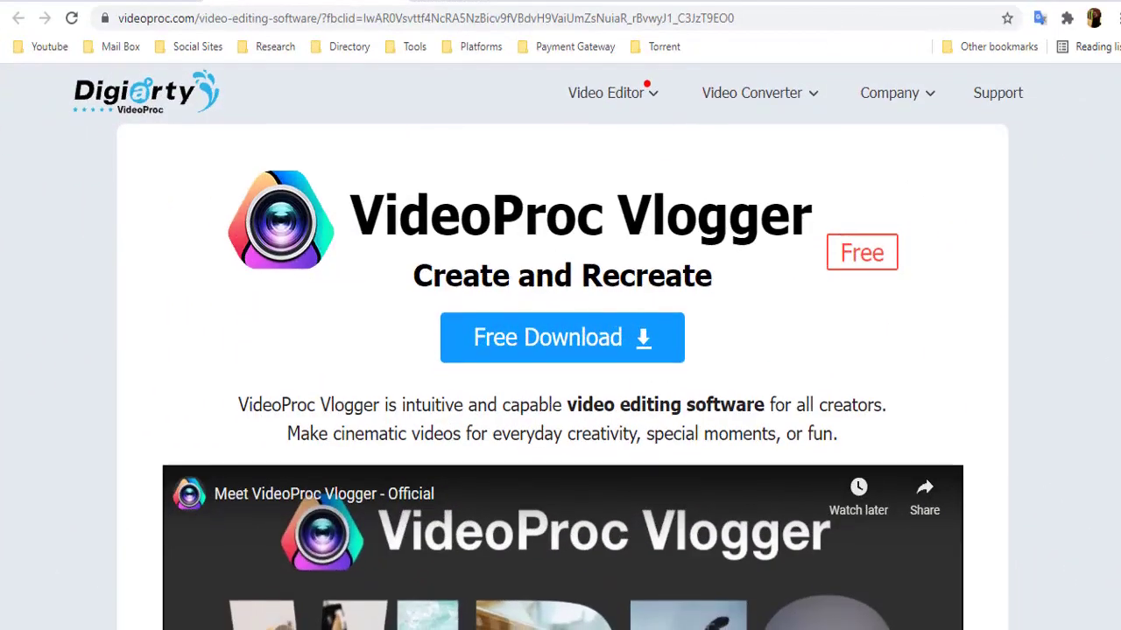
- Look through the VideoProc Vlogger product page down to the specs, user guide and tutorial links
scroll(561, 350, down, 2)
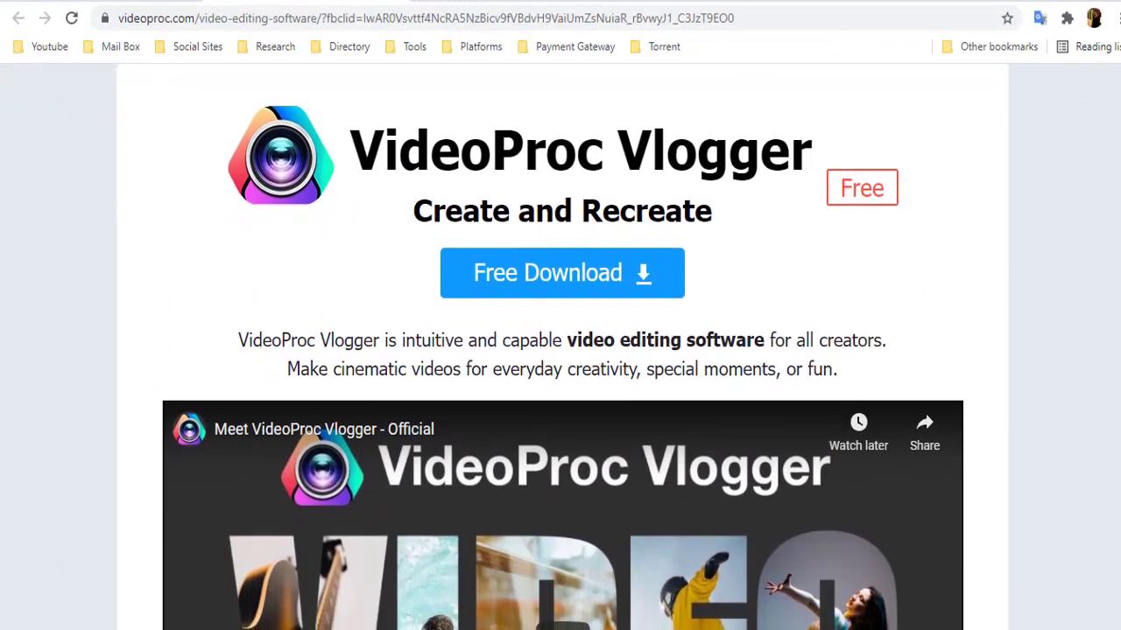
scroll(561, 350, down, 3)
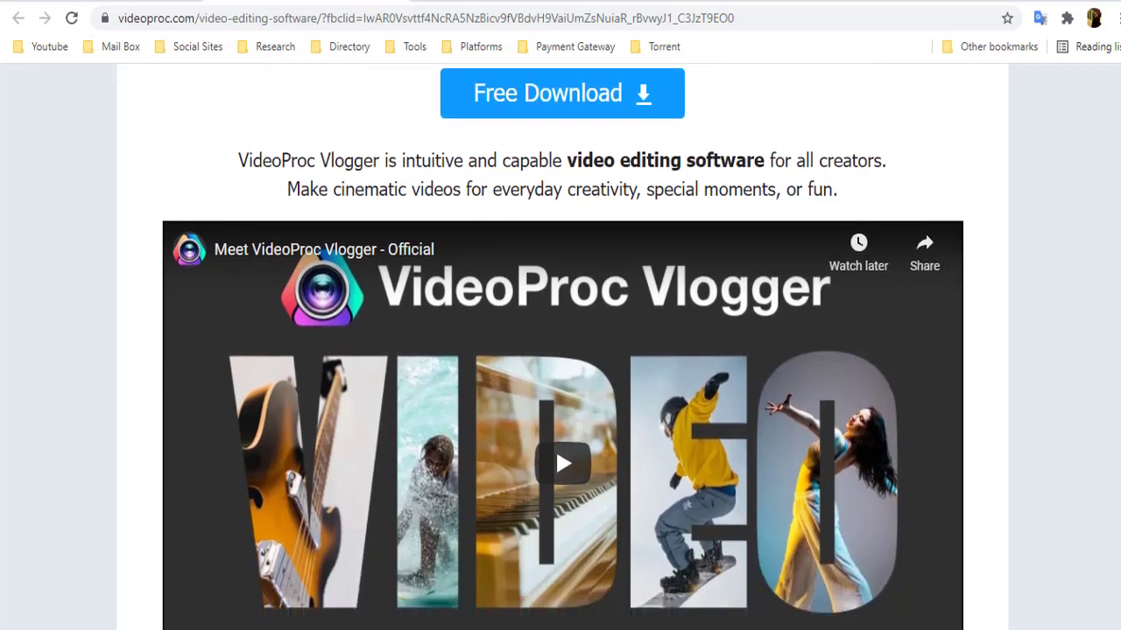
scroll(561, 350, down, 3)
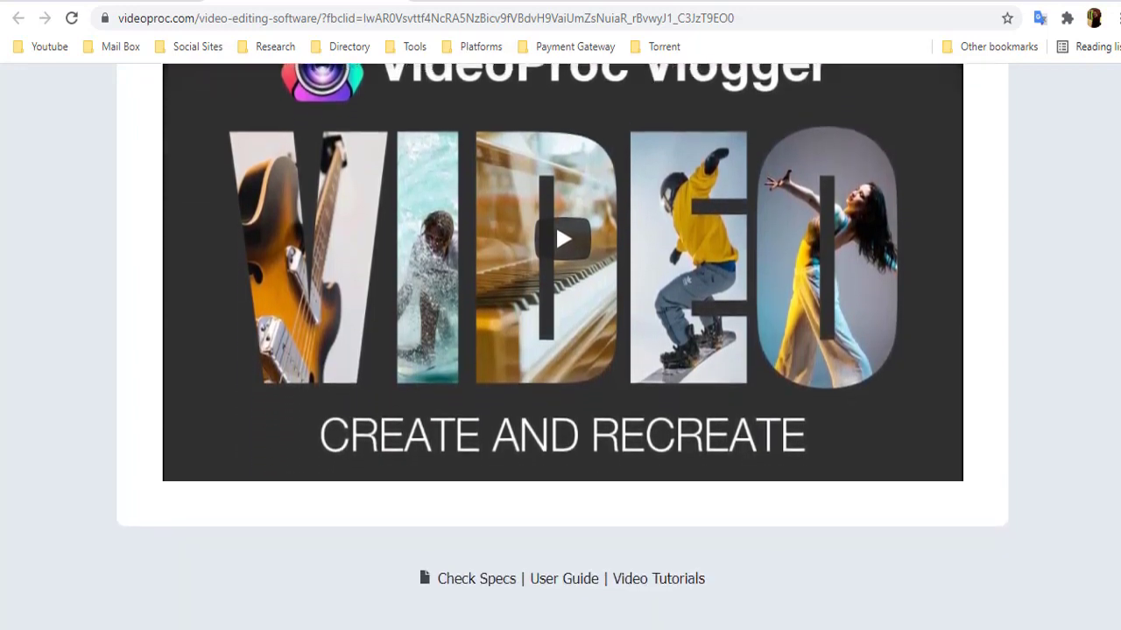
scroll(560, 350, down, 1)
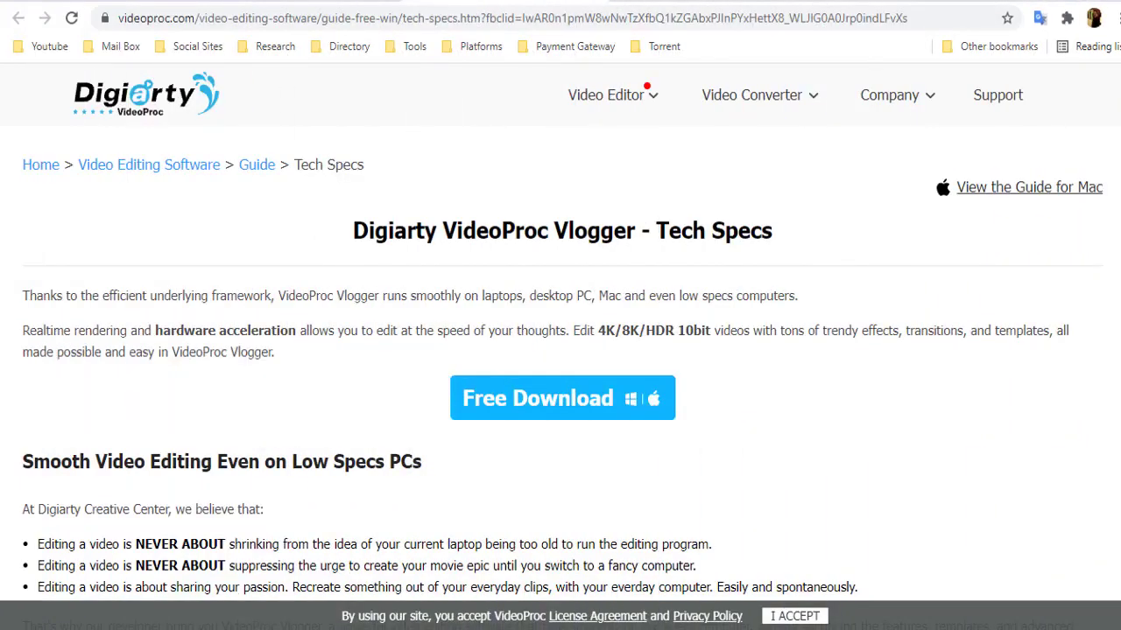
- Examine the VideoProc Vlogger tech specs page, covering system requirements, supported GPUs, input and output formats, devices and platforms
scroll(560, 350, down, 2)
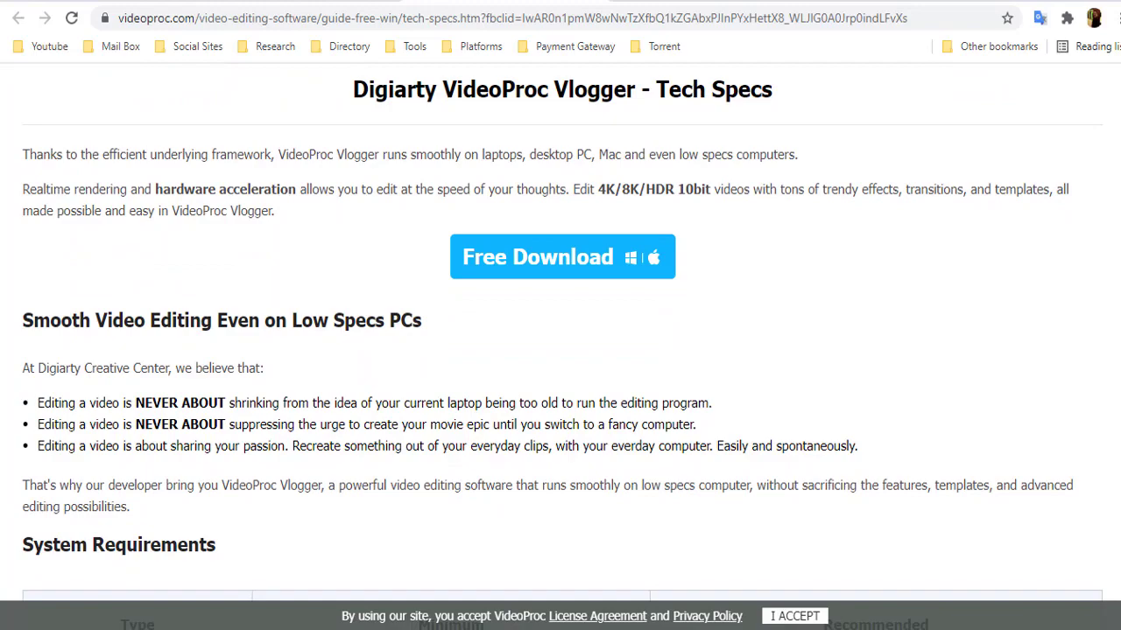
scroll(560, 350, down, 3)
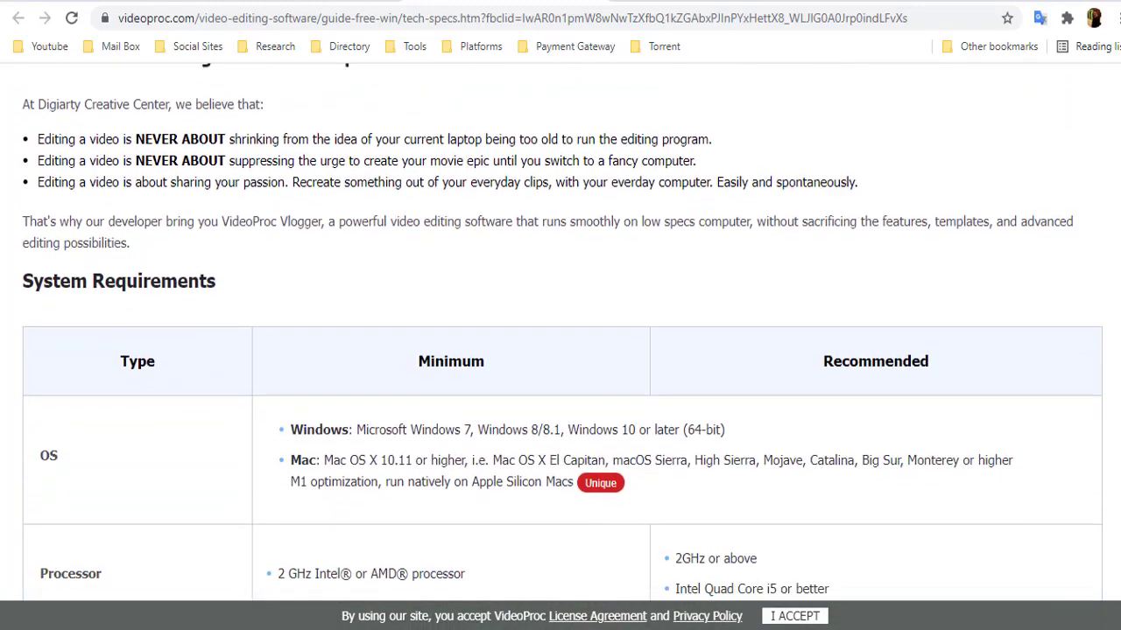
scroll(560, 350, down, 3)
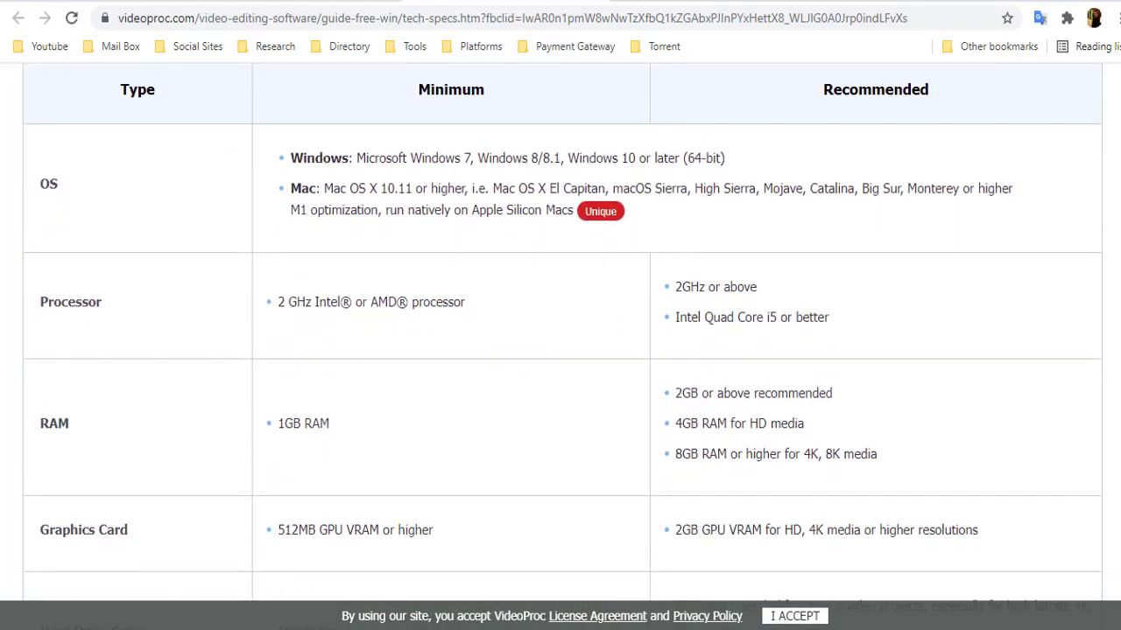
scroll(560, 351, down, 3)
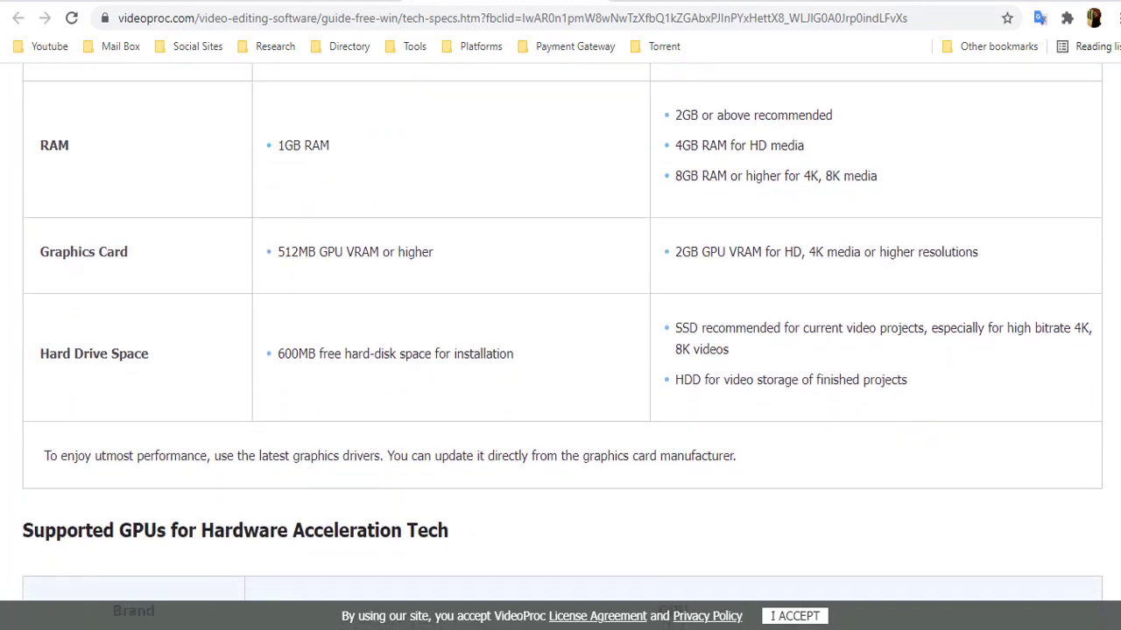
scroll(560, 350, down, 3)
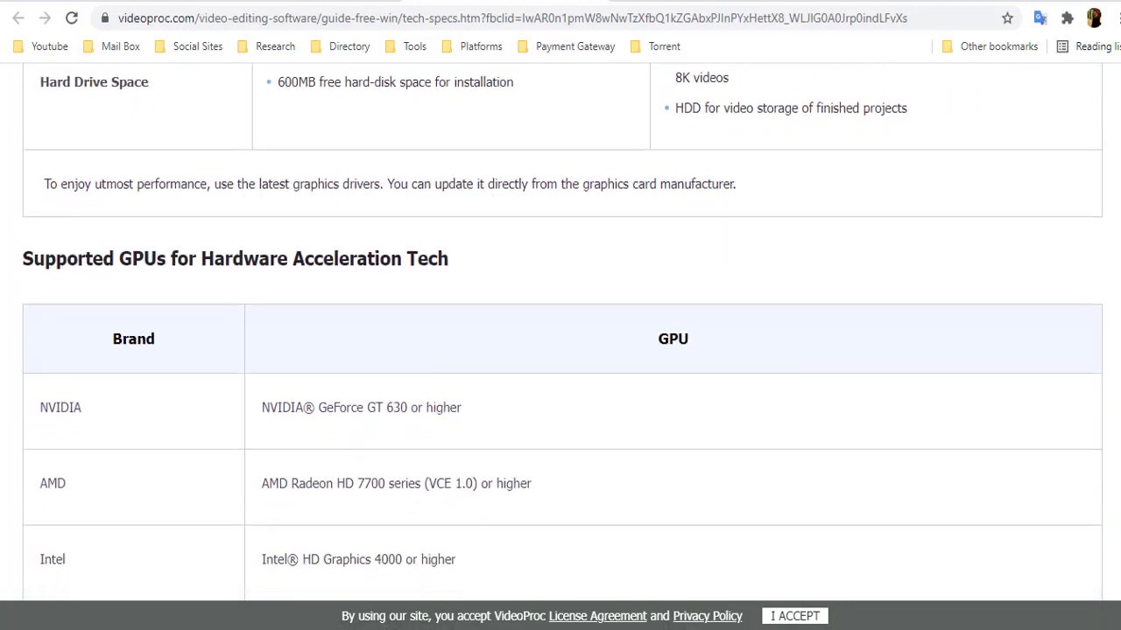
scroll(560, 350, down, 3)
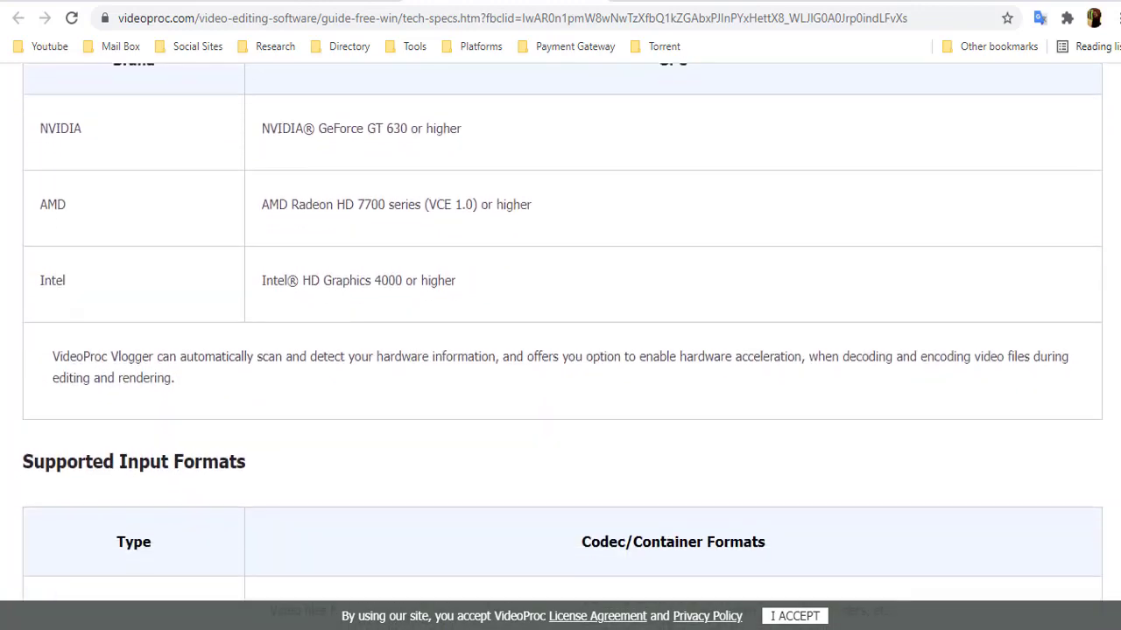
scroll(560, 350, down, 1)
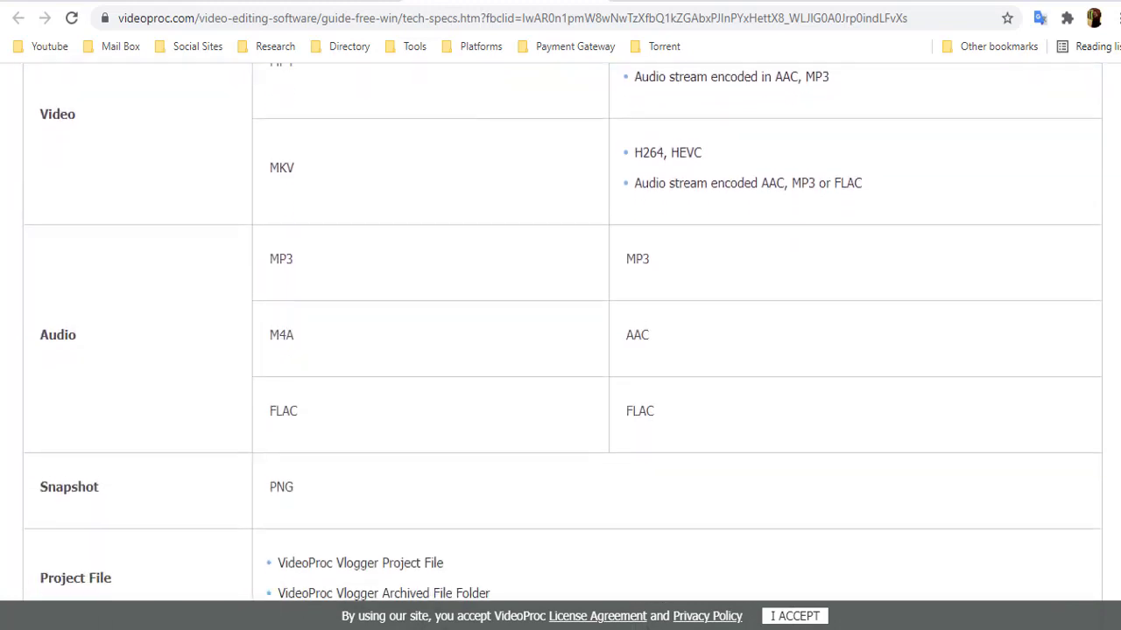
scroll(560, 350, down, 3)
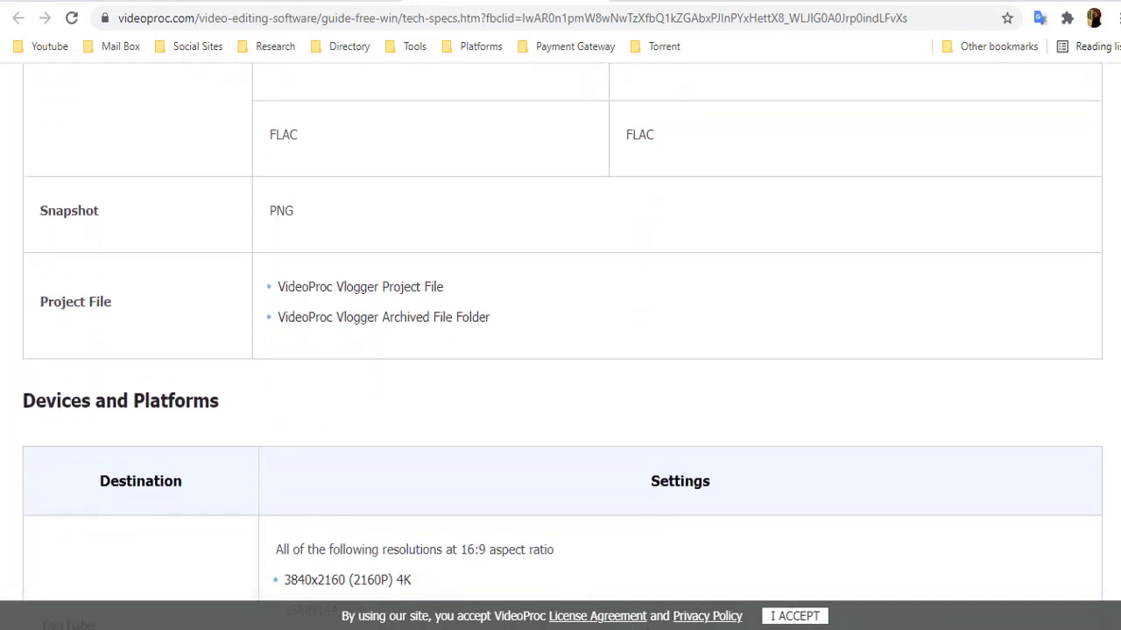
scroll(560, 351, down, 3)
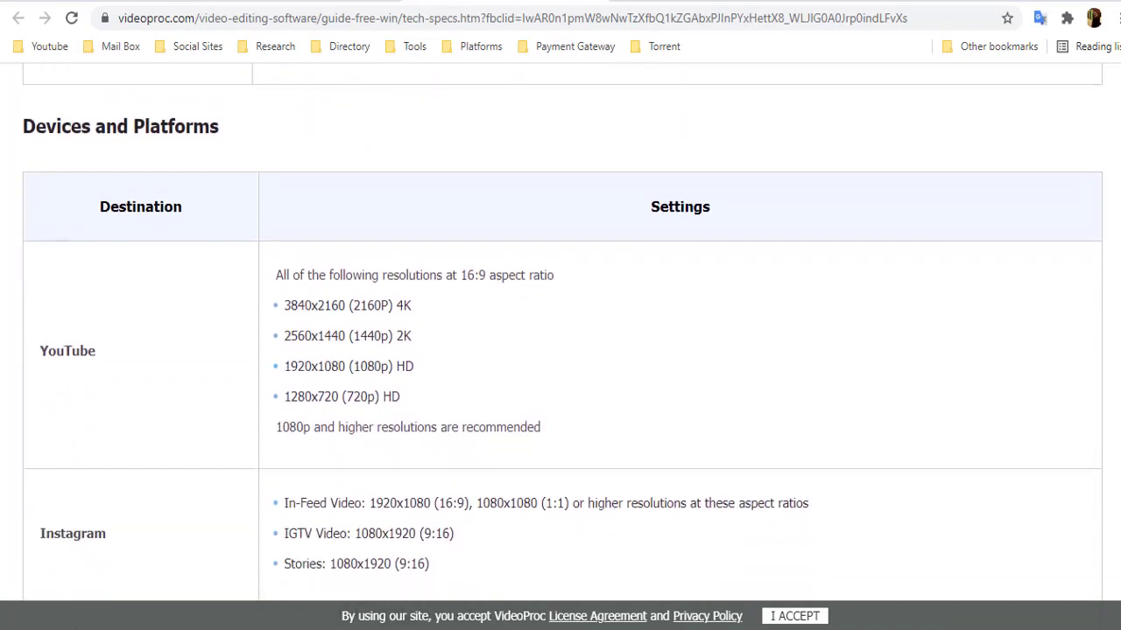
scroll(560, 350, down, 2)
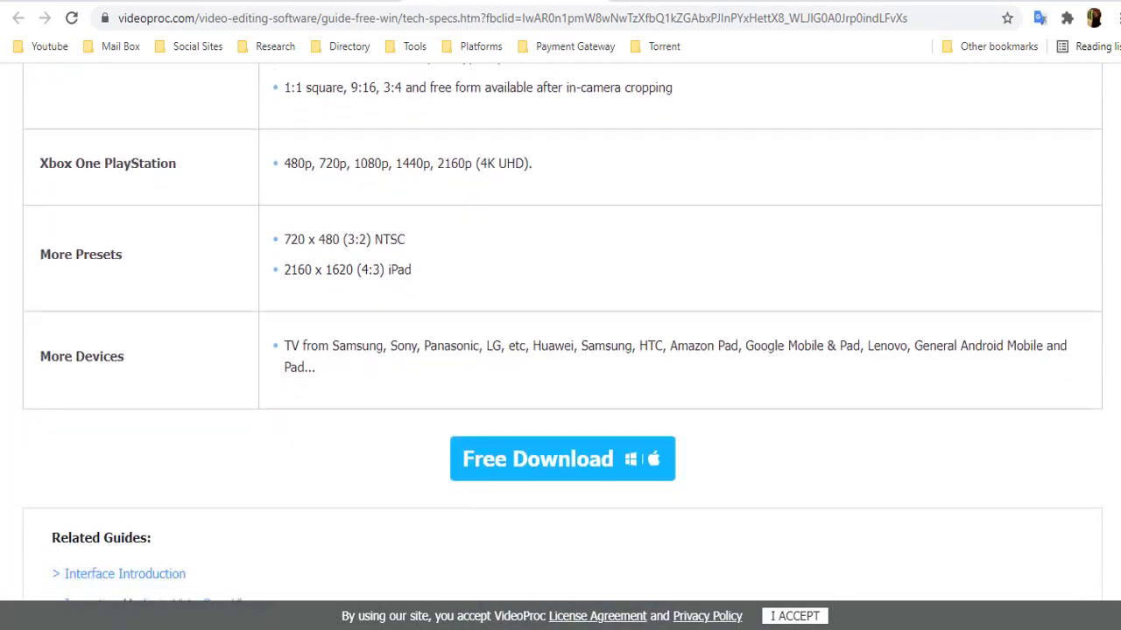
scroll(561, 351, down, 2)
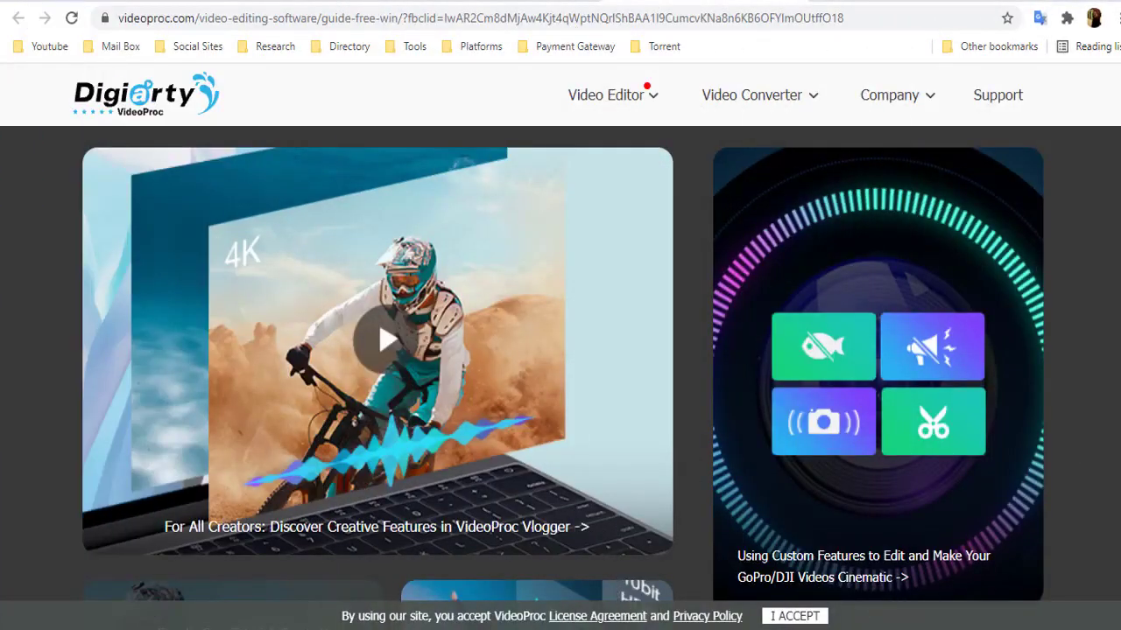
- Examine the VideoProc Vlogger user guide page, covering the getting started, quick workflow, video, transitions, audio and image editing topics
scroll(560, 350, down, 1)
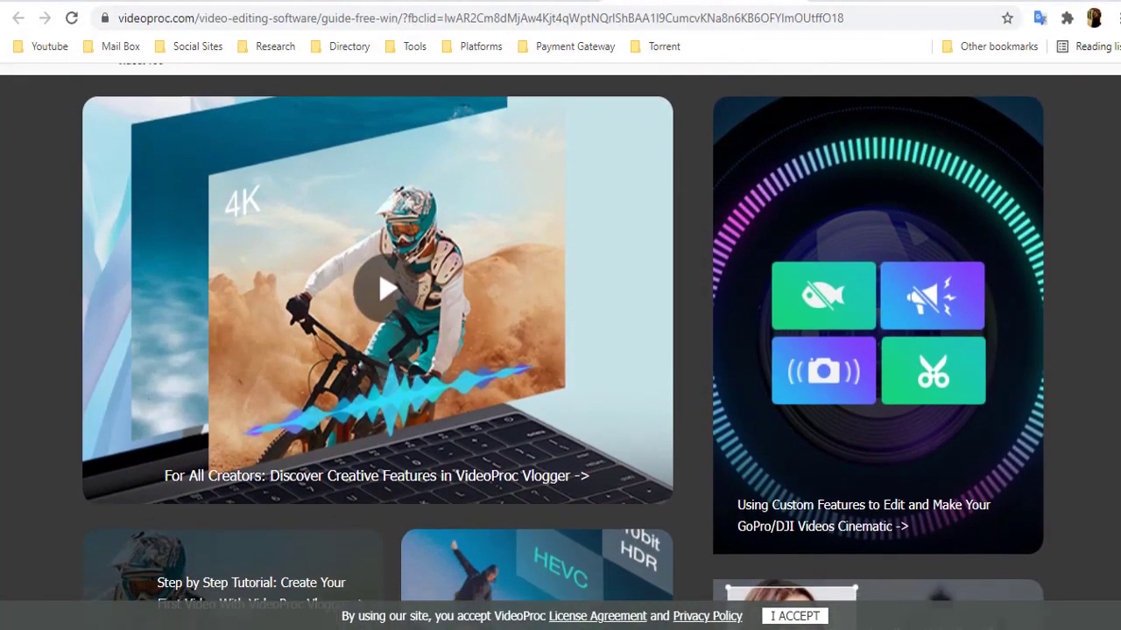
scroll(561, 351, down, 1)
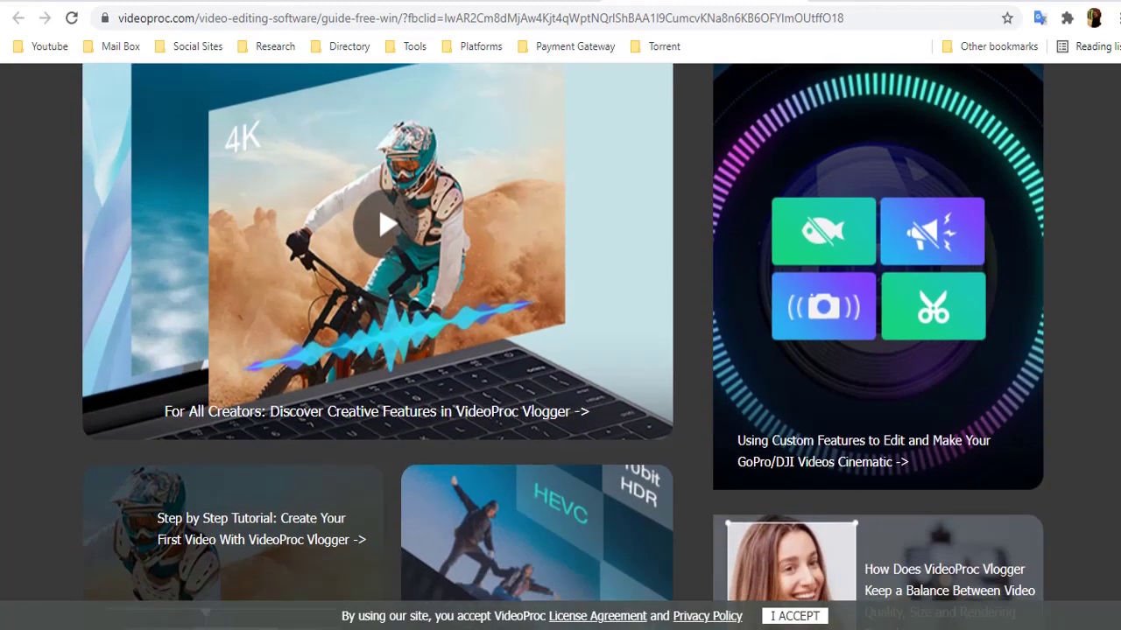
scroll(560, 350, down, 1)
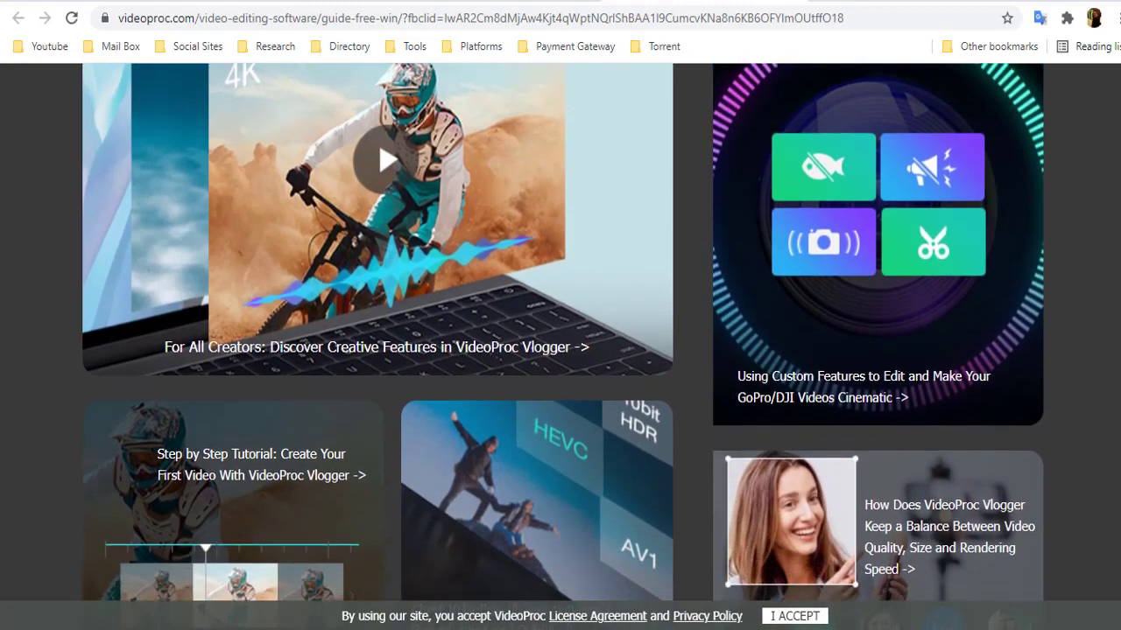
scroll(561, 351, down, 2)
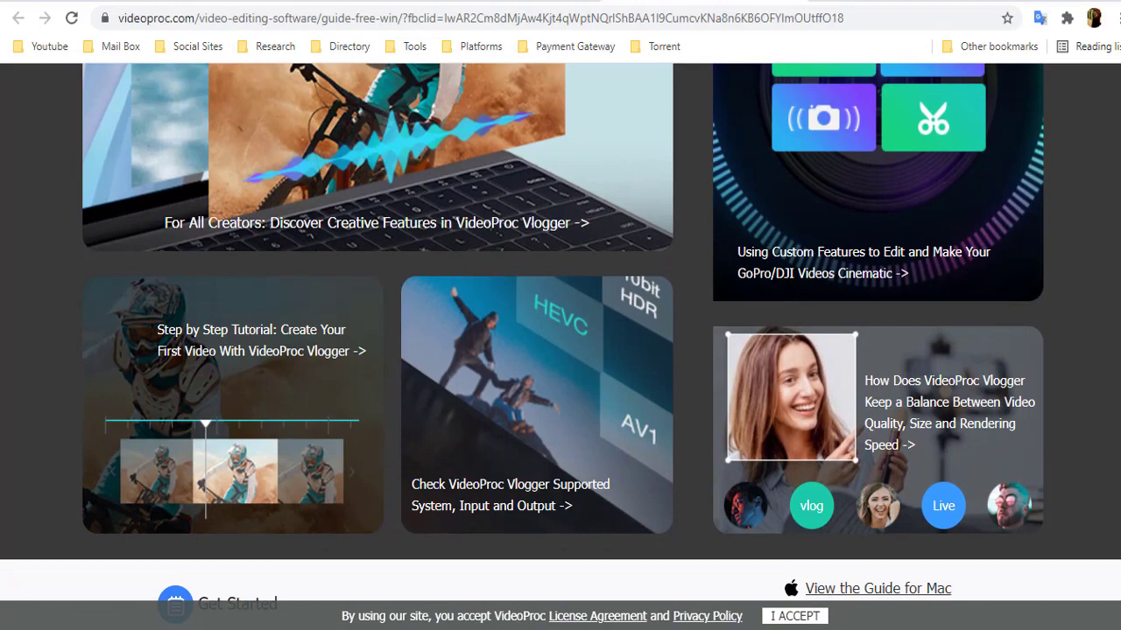
scroll(561, 350, down, 5)
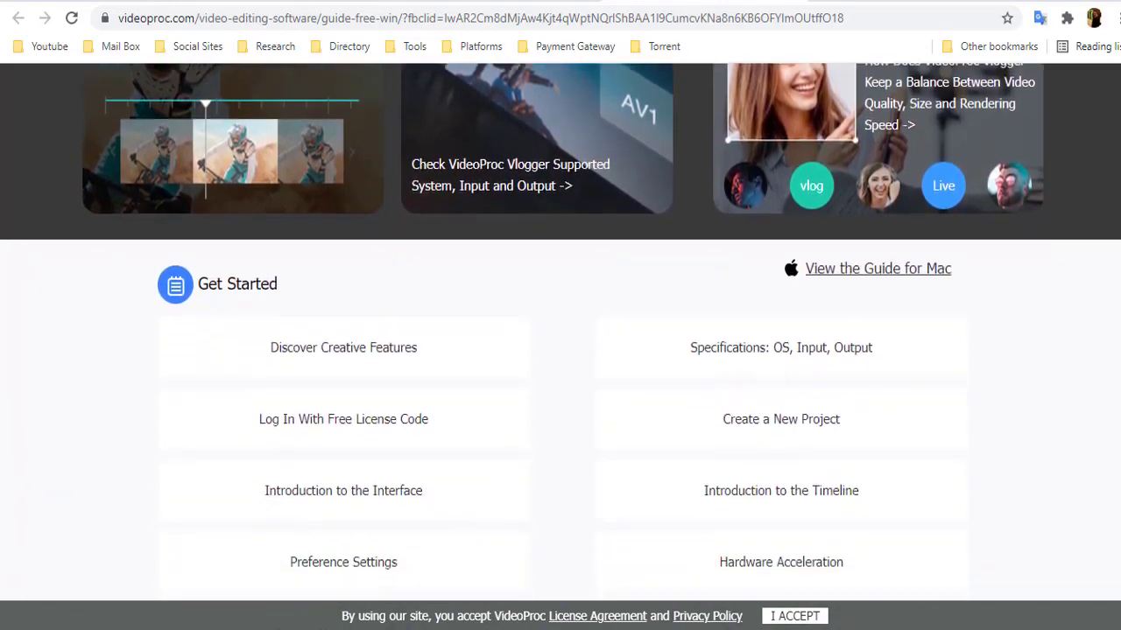
scroll(561, 350, down, 5)
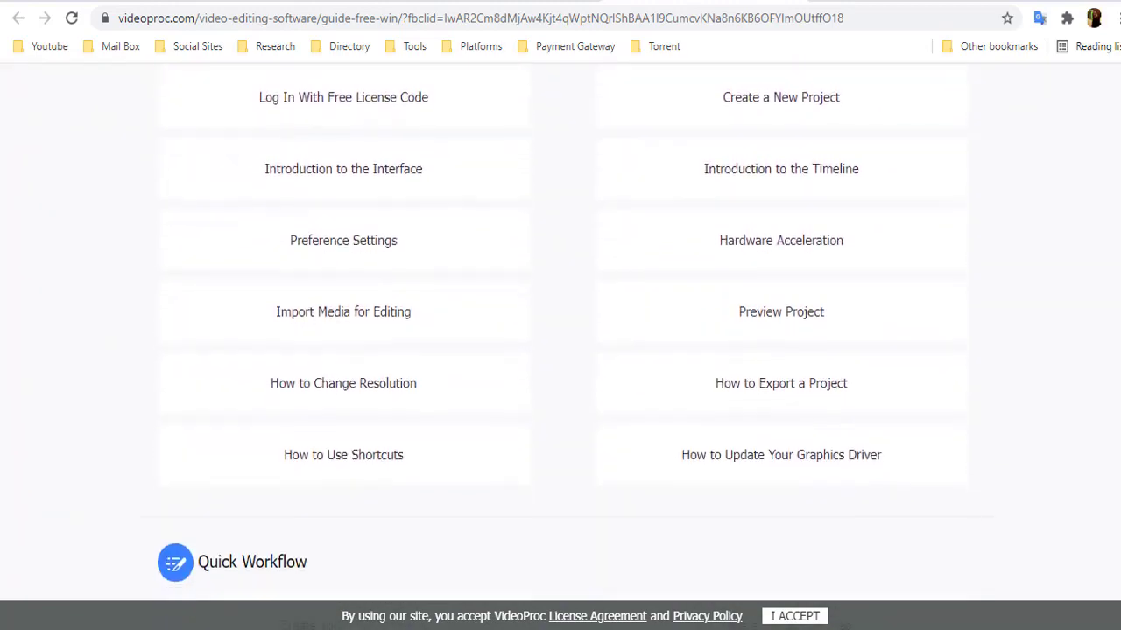
scroll(561, 350, down, 5)
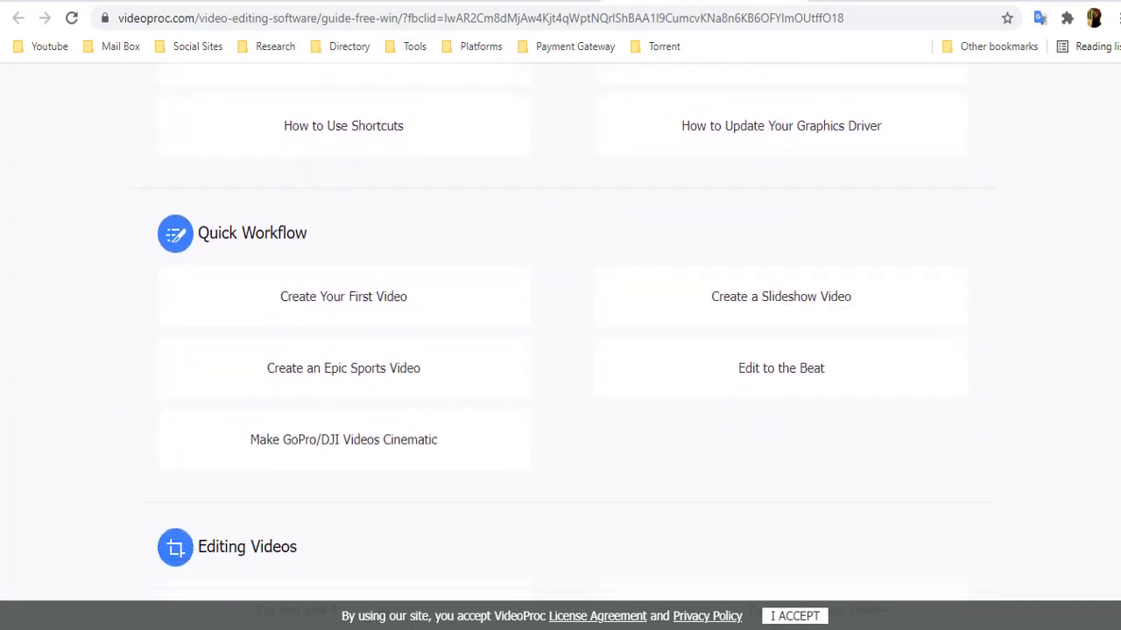
scroll(560, 350, down, 5)
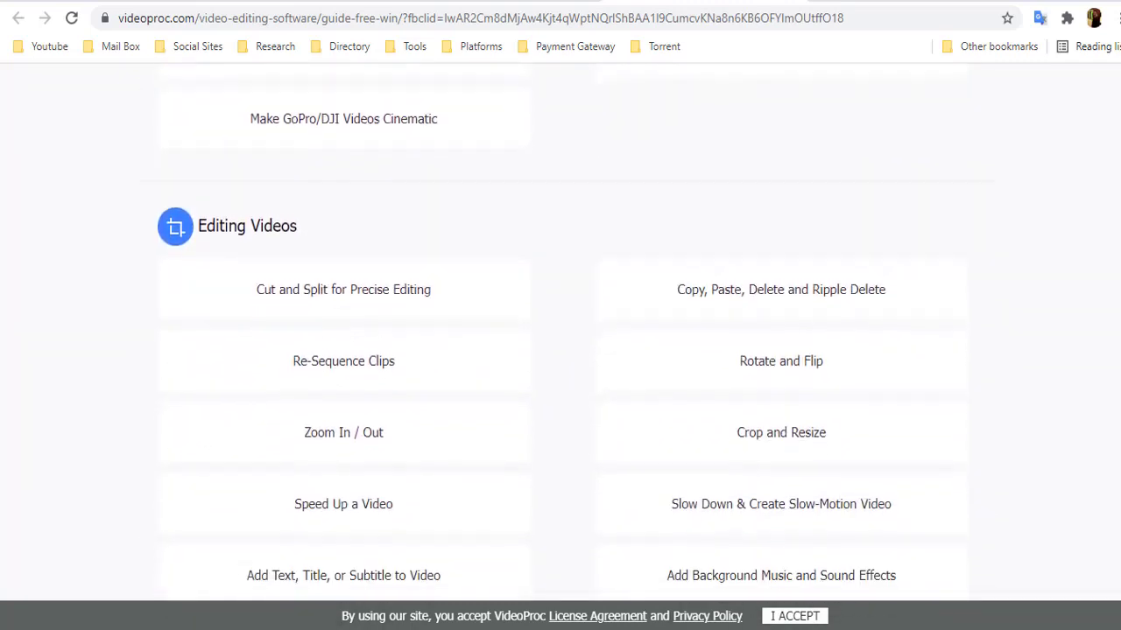
scroll(561, 351, down, 5)
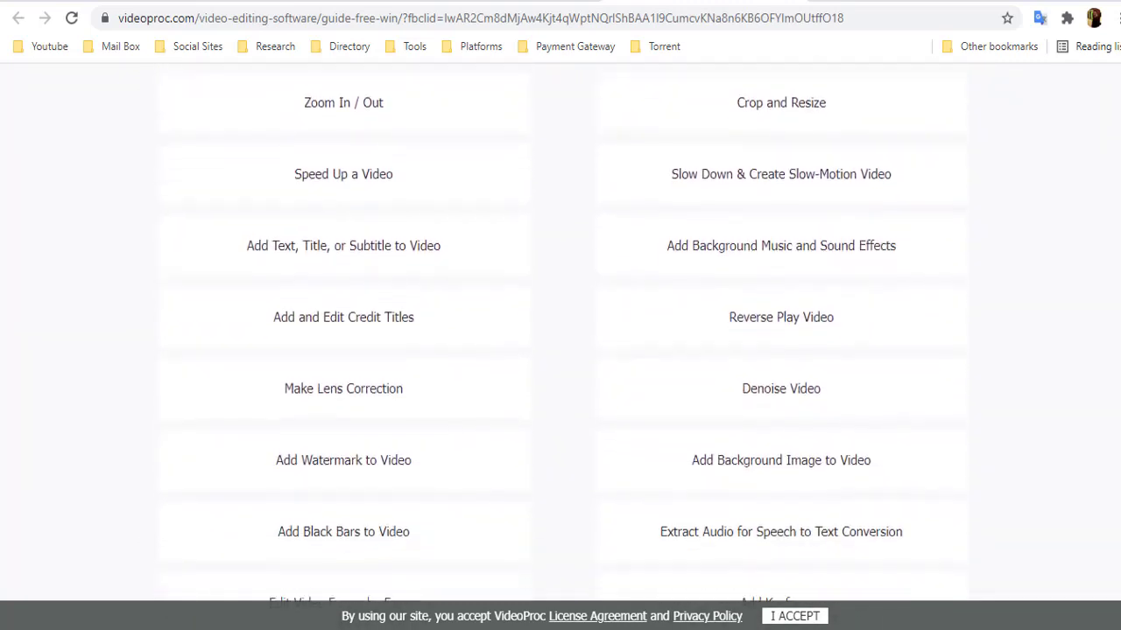
scroll(1039, 147, down, 10)
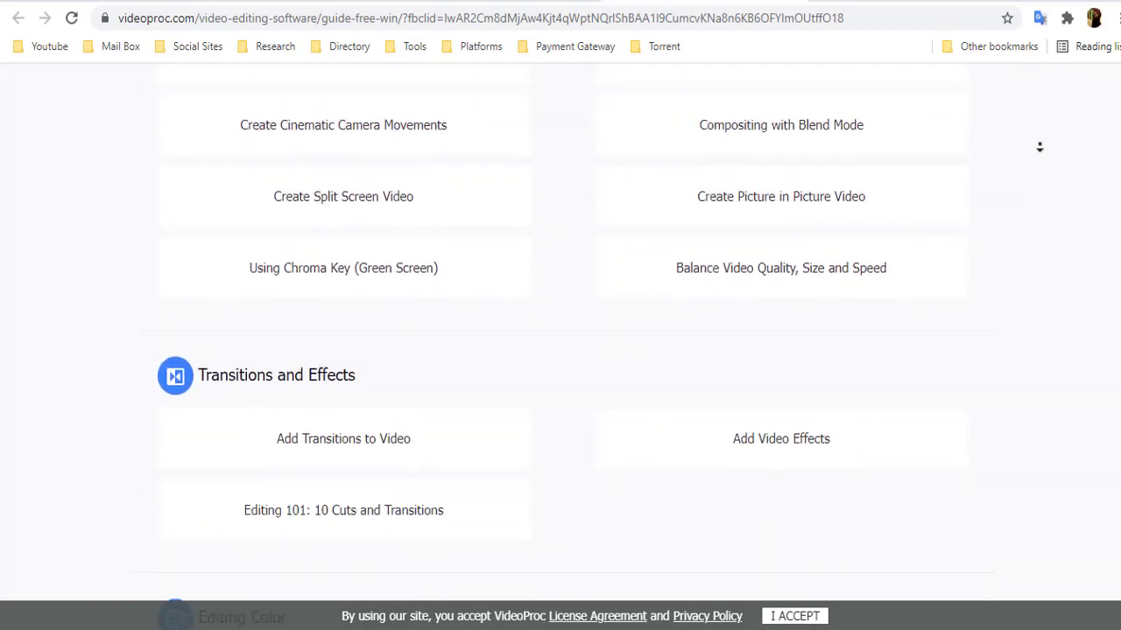
scroll(1039, 147, down, 10)
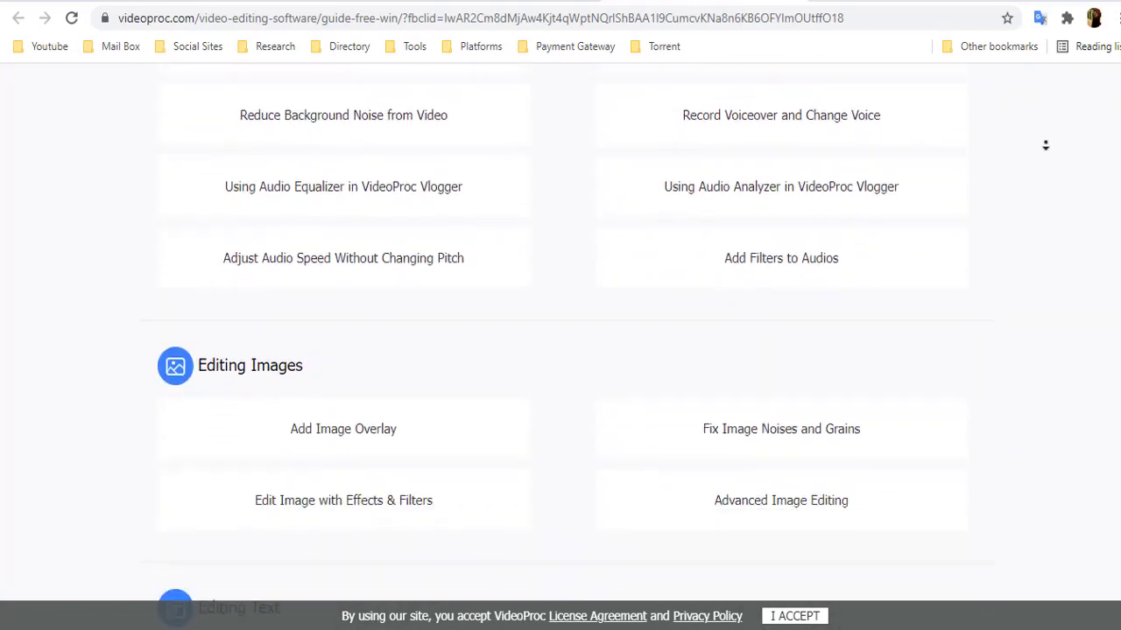
scroll(1046, 145, down, 3)
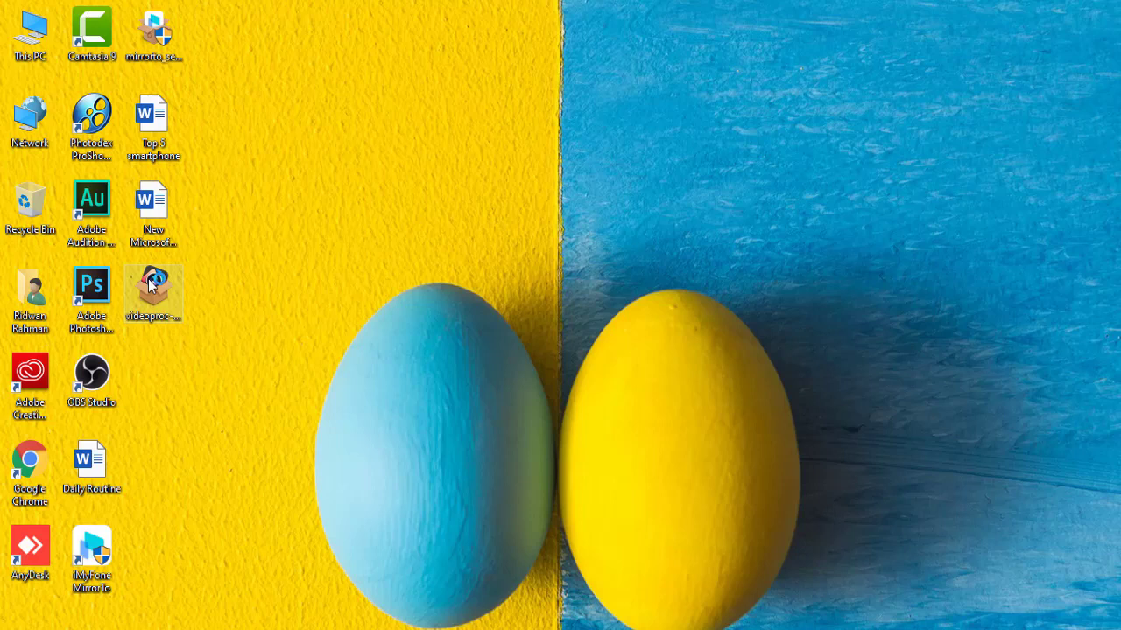
- Install VideoProc Vlogger from the setup file on the desktop and launch the program
double_click(150, 285)
click(491, 443)
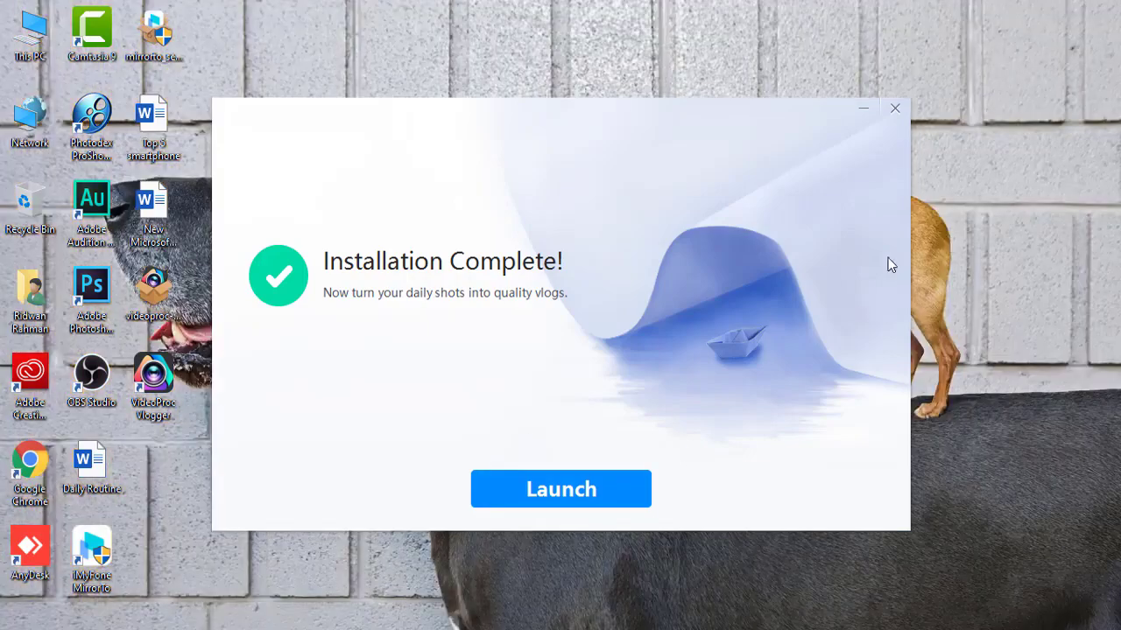
click(616, 486)
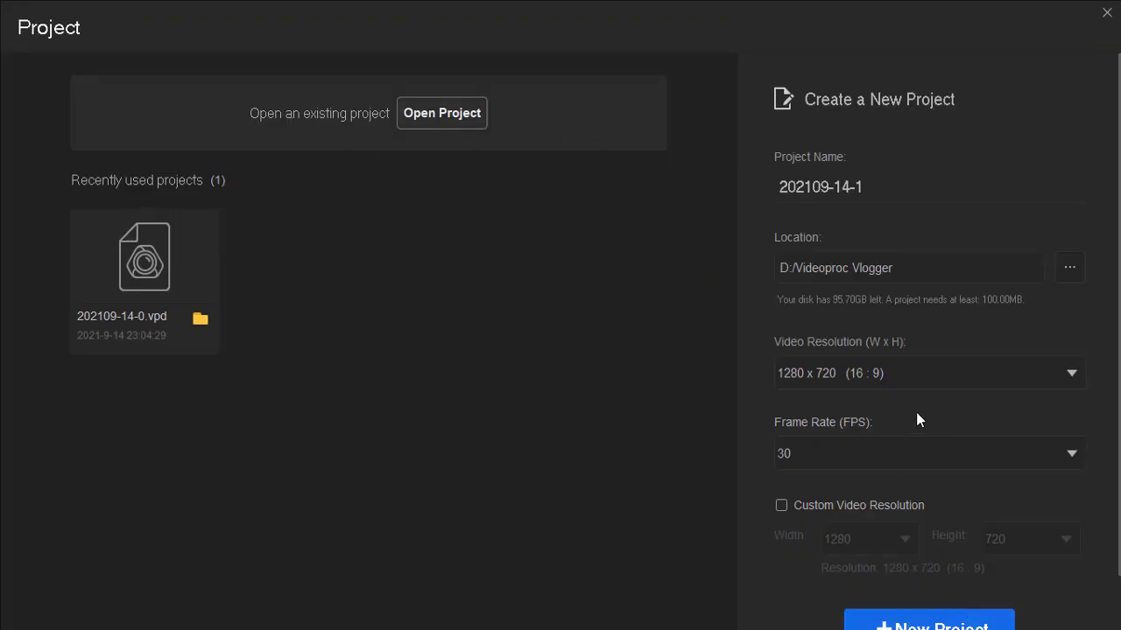
- Create a new project with the video resolution set to 1280 x 720 (16:9)
scroll(916, 411, down, 1)
click(911, 316)
click(910, 317)
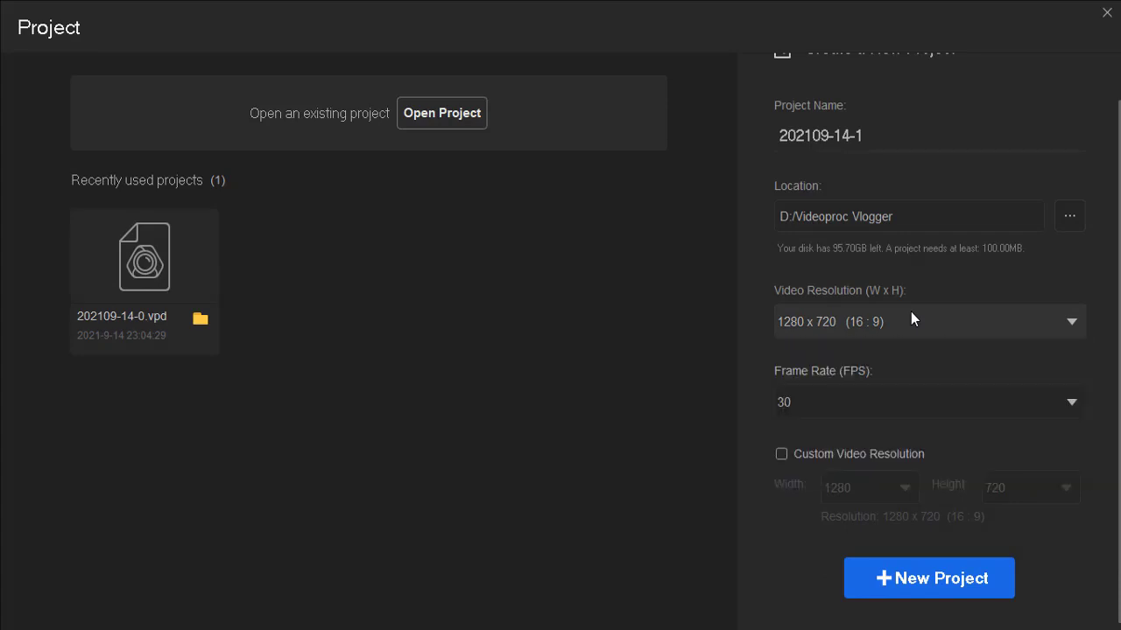
click(911, 317)
scroll(990, 404, down, 1)
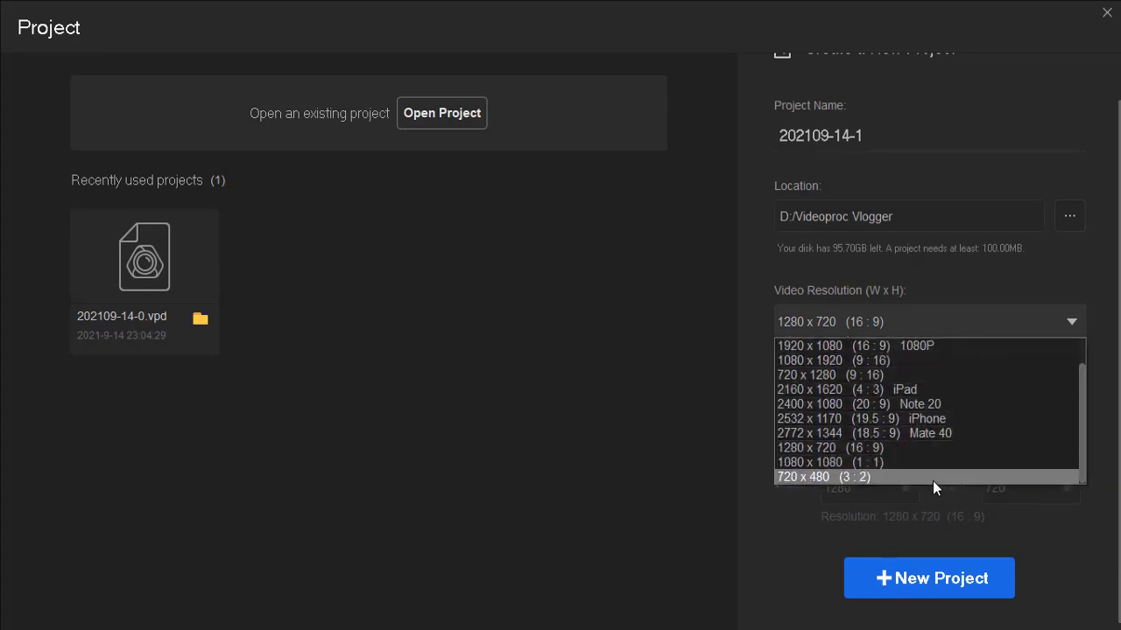
click(871, 450)
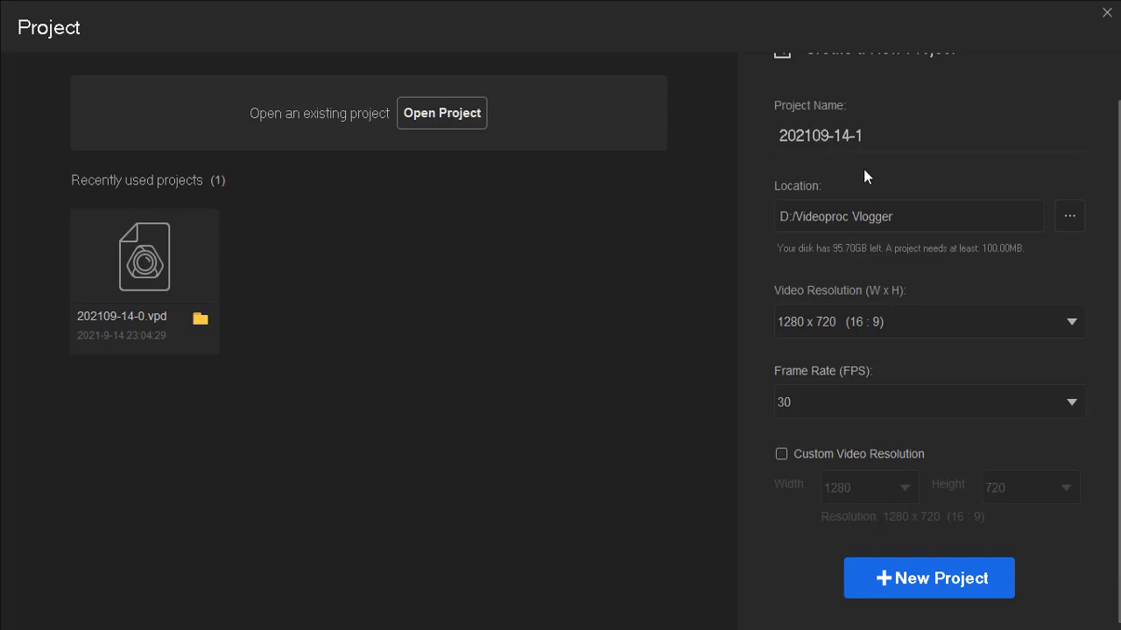
scroll(874, 138, up, 1)
drag(796, 135, 787, 132)
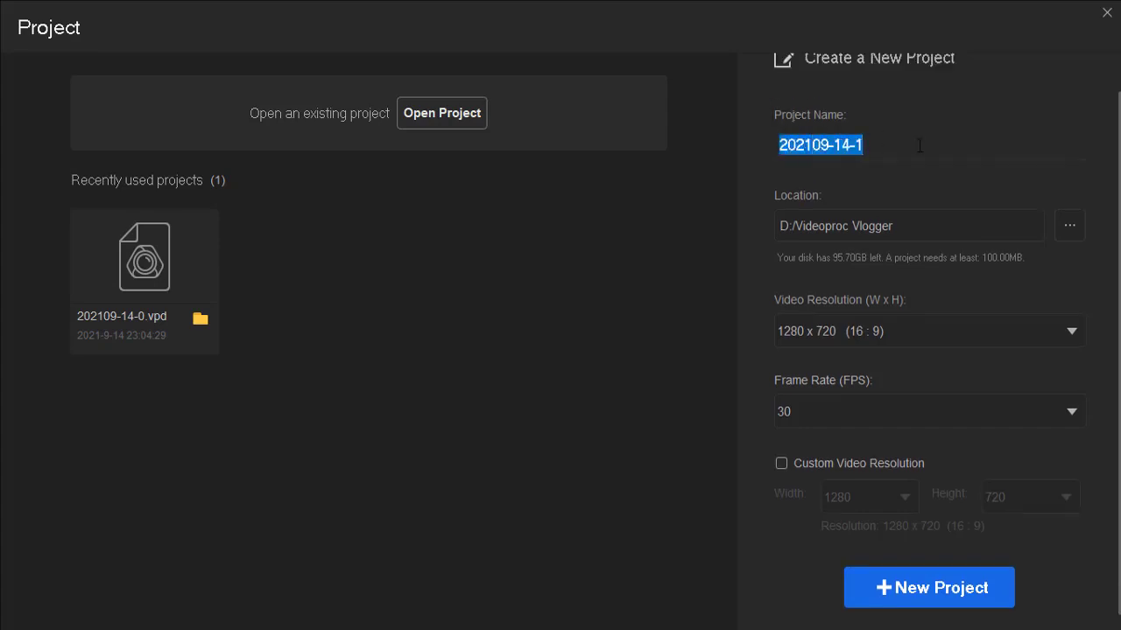
click(978, 587)
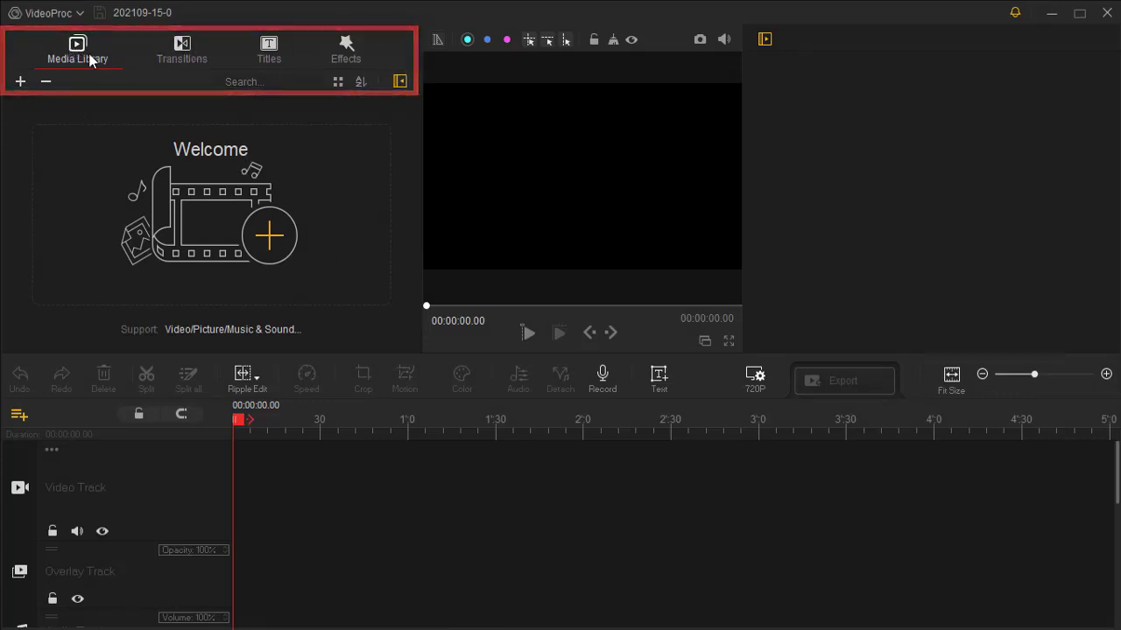
- Browse the Transitions library and the subtitle and title templates in the Titles library
click(183, 61)
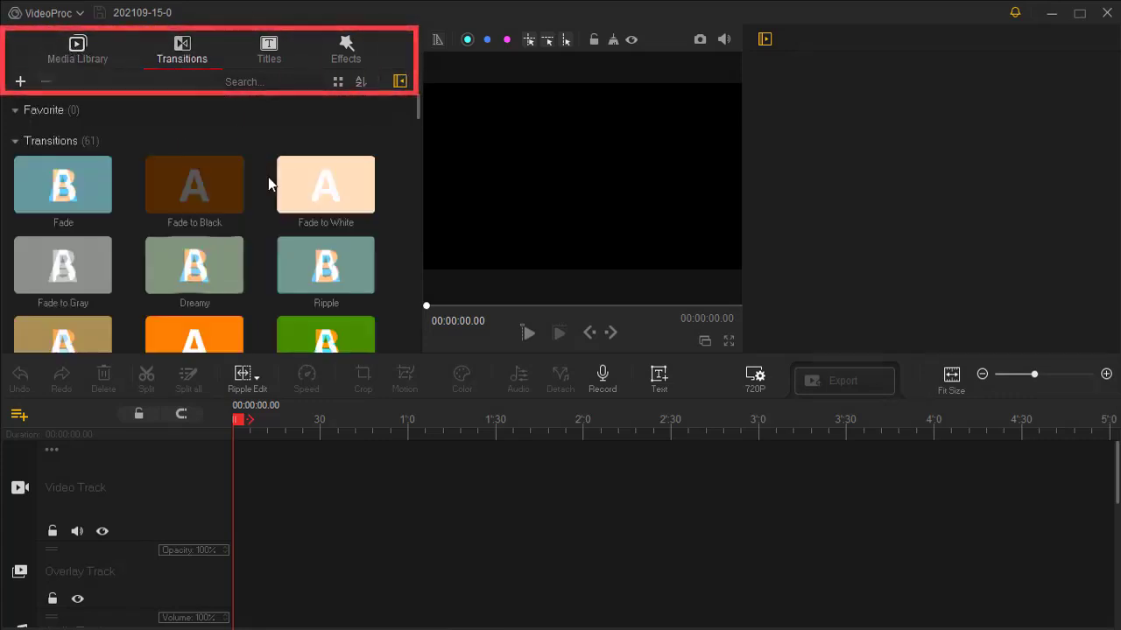
scroll(262, 175, down, 5)
scroll(254, 189, up, 5)
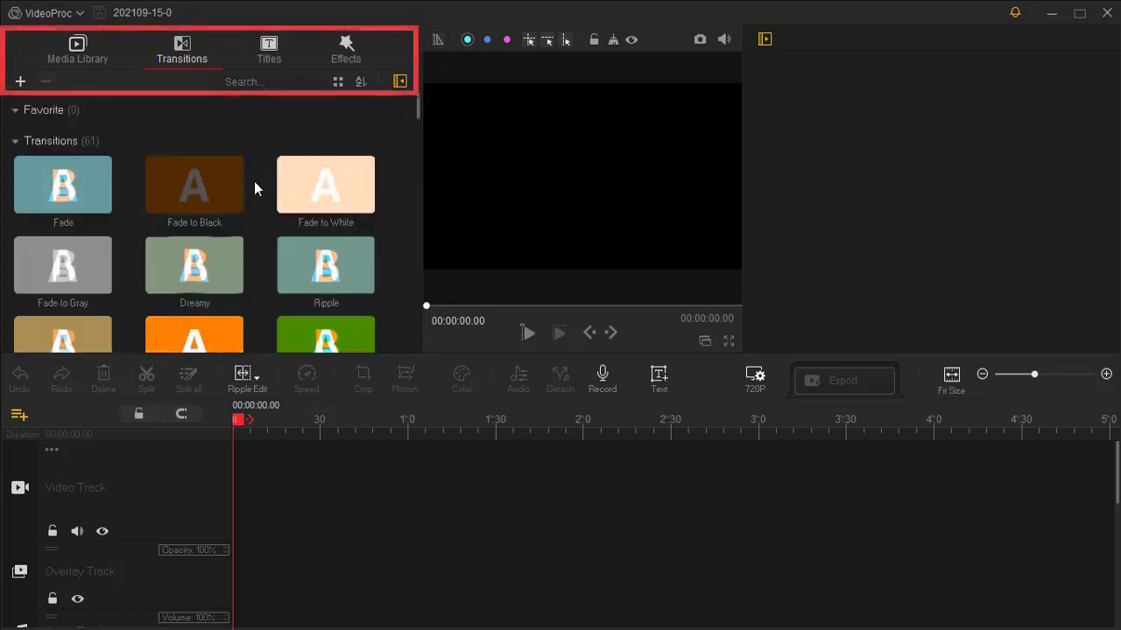
click(268, 54)
scroll(267, 187, down, 3)
scroll(265, 190, down, 3)
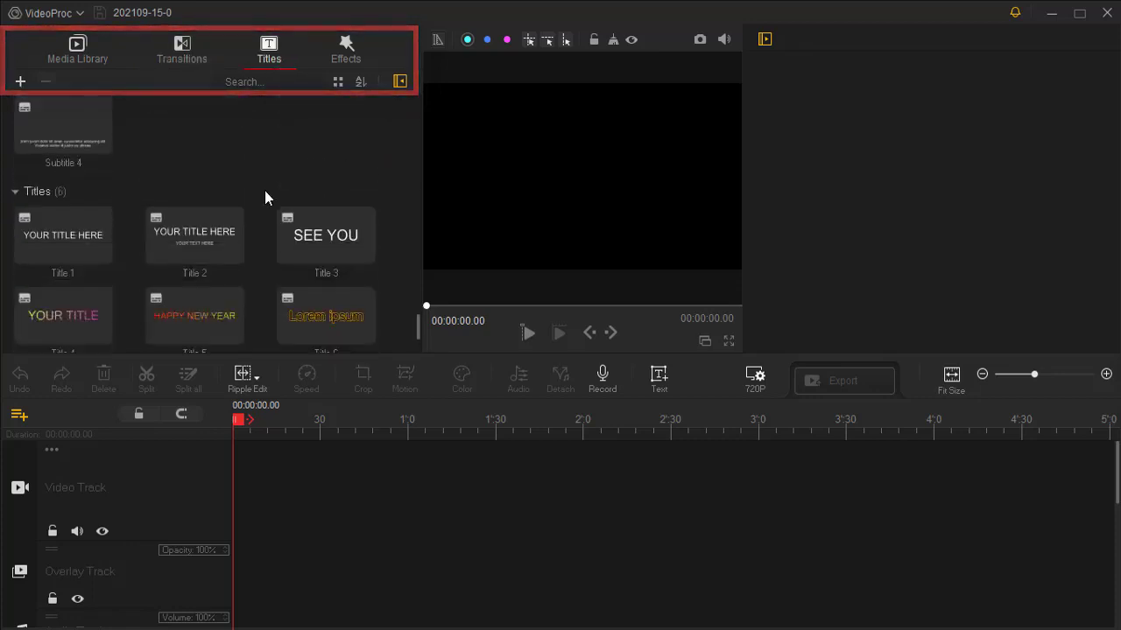
scroll(267, 197, up, 5)
- Browse the filters in the Effects library and preview the Mask effect
click(345, 51)
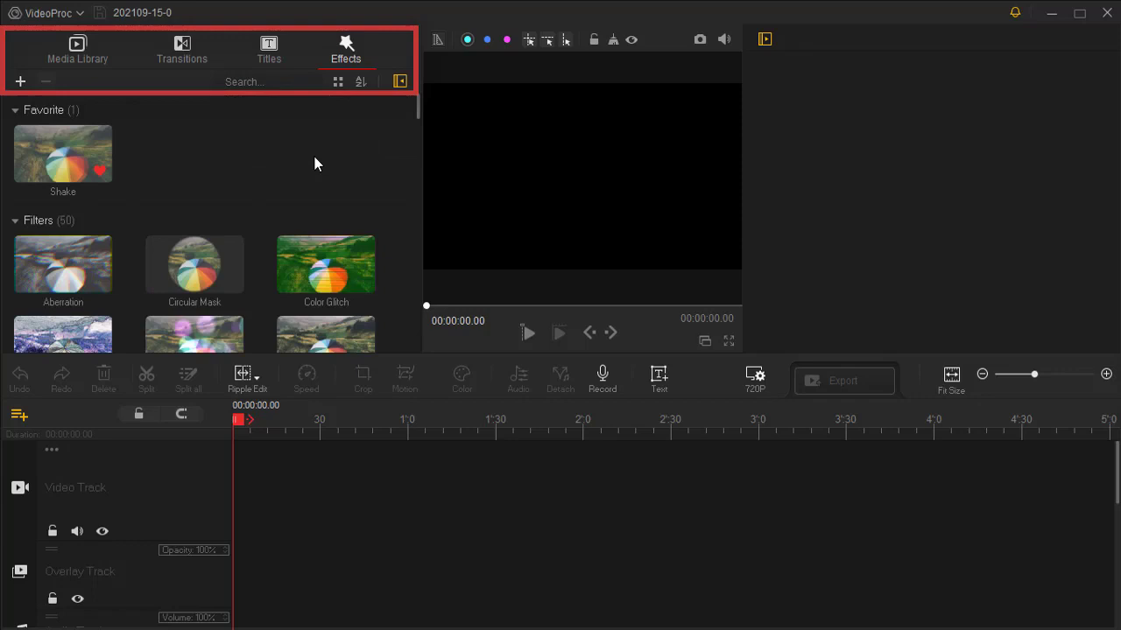
scroll(259, 215, down, 6)
scroll(255, 224, down, 1)
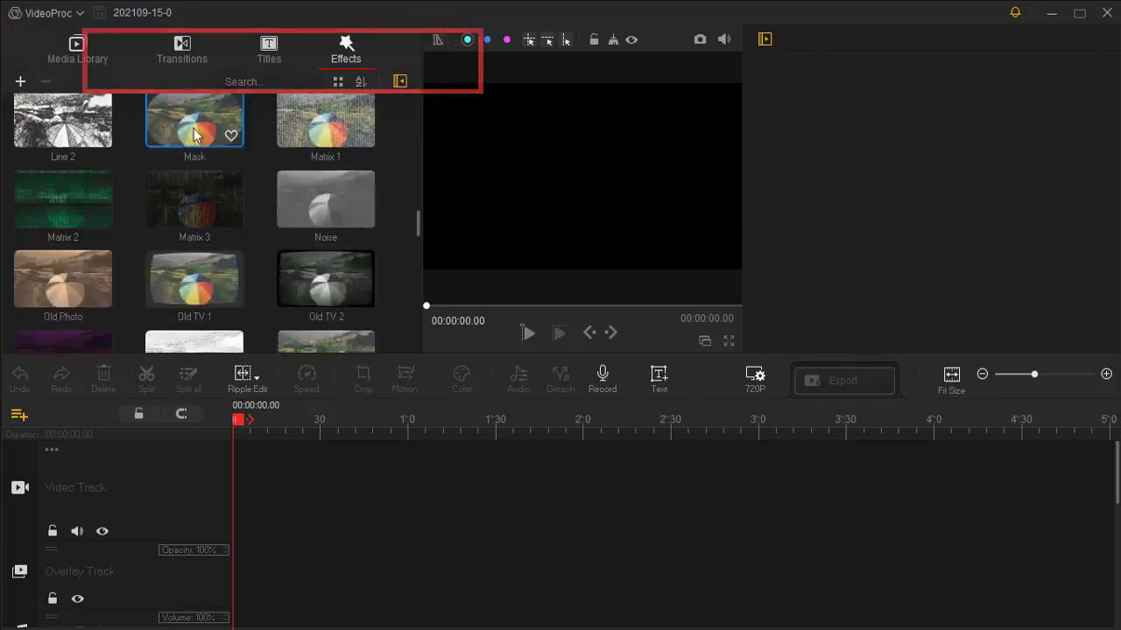
click(194, 133)
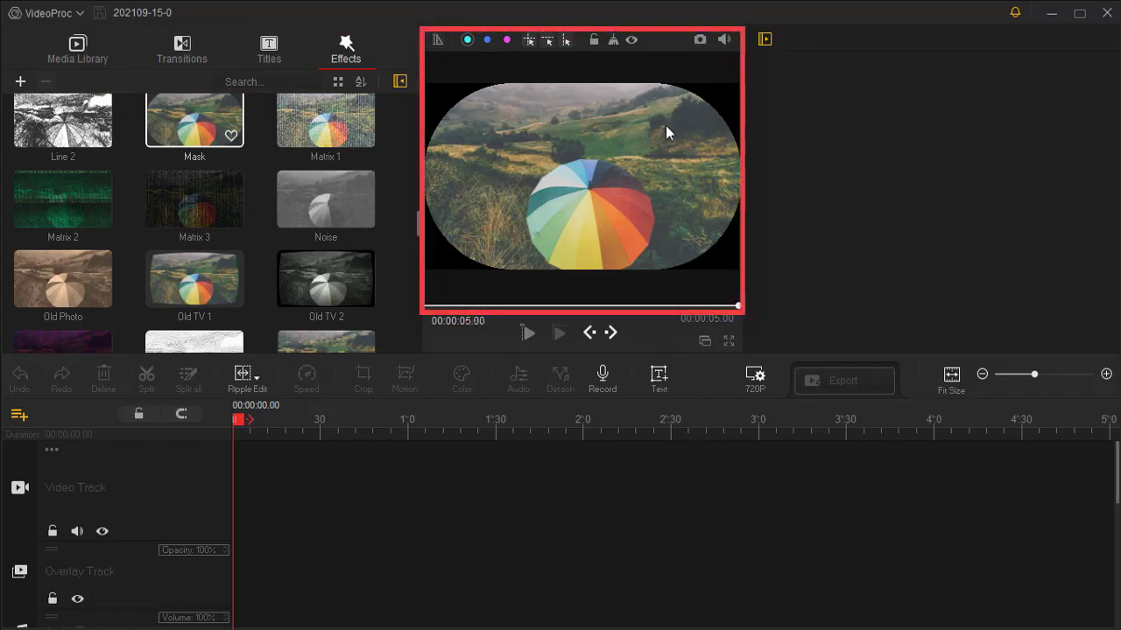
- Hide and restore the inspector beside the preview, and view the timeline tracks
click(764, 40)
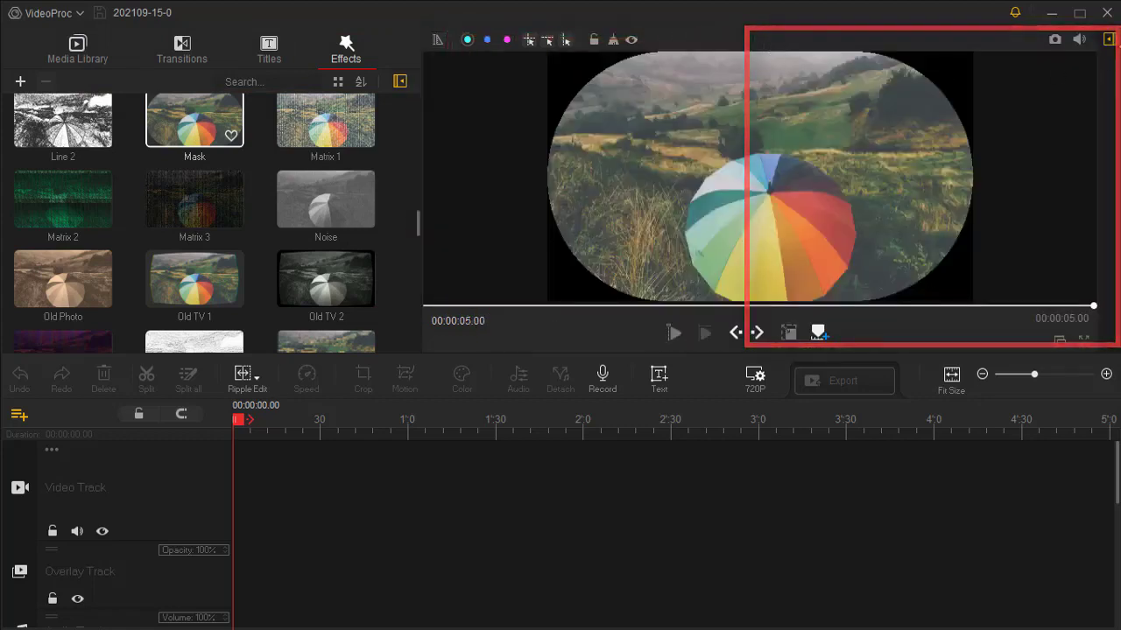
click(1107, 40)
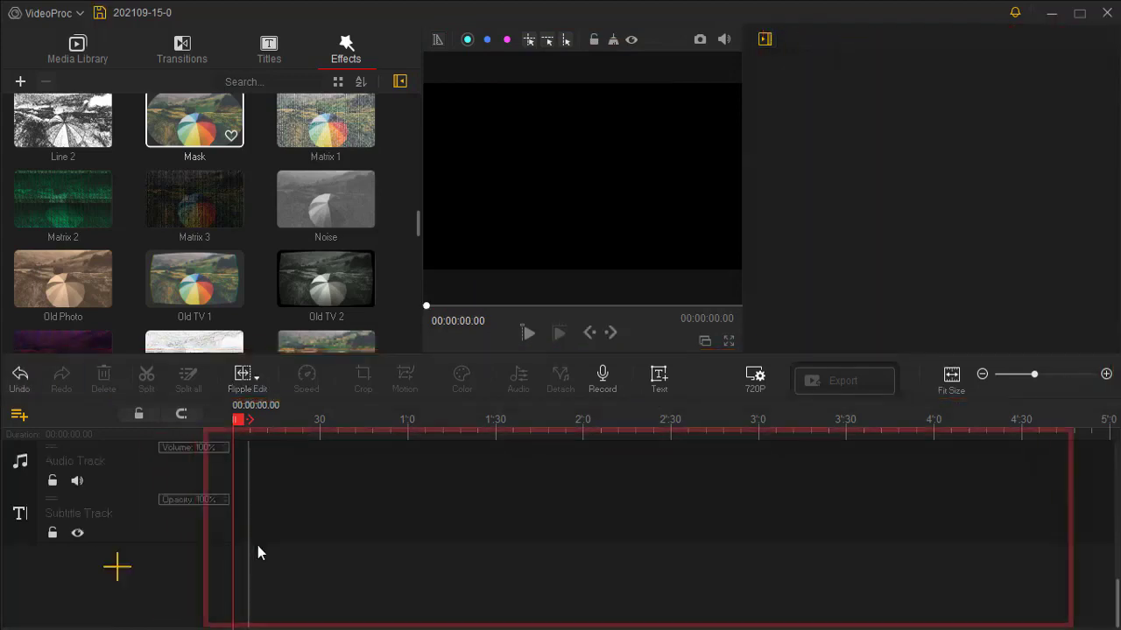
scroll(843, 590, up, 3)
- Import the video, picture and music files from the desktop's Trial Project folder into the media library
click(78, 54)
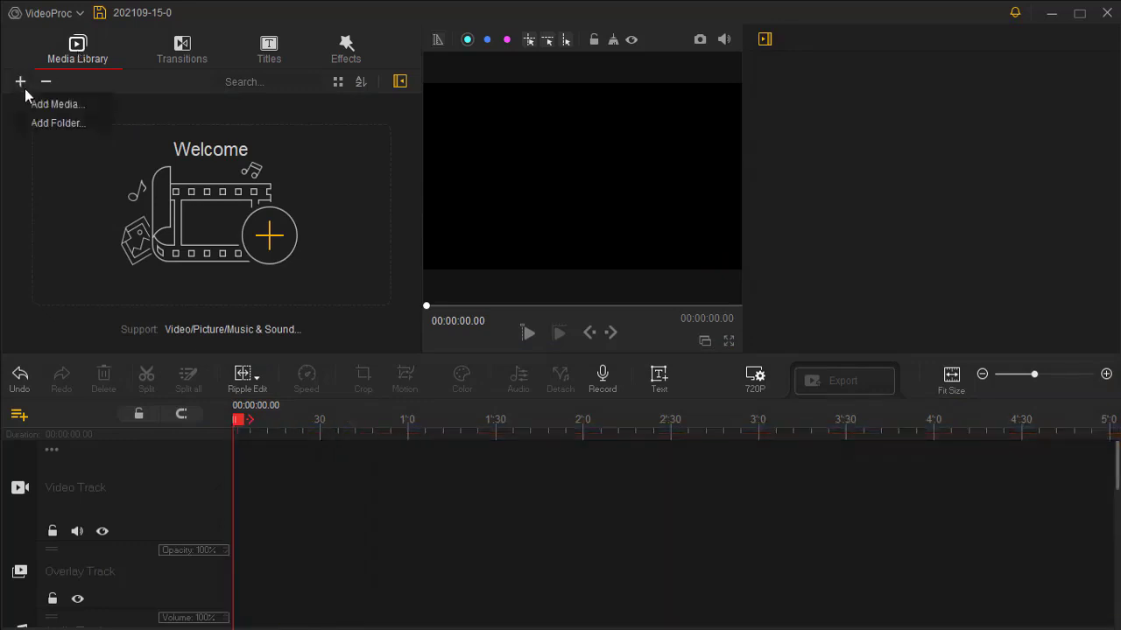
click(36, 105)
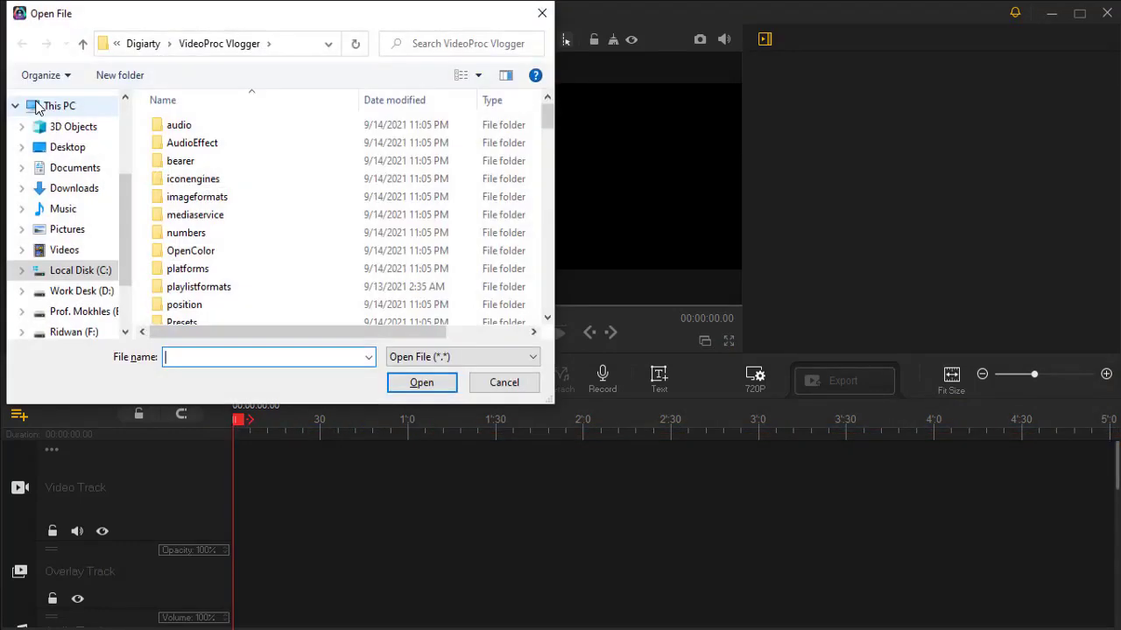
click(83, 45)
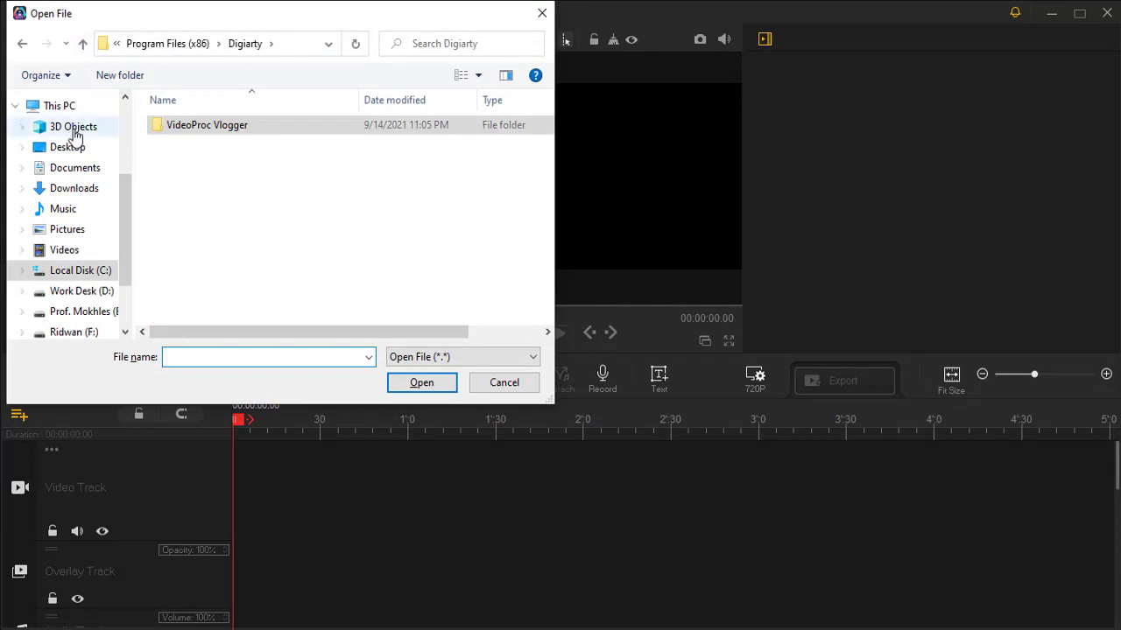
click(66, 147)
double_click(195, 153)
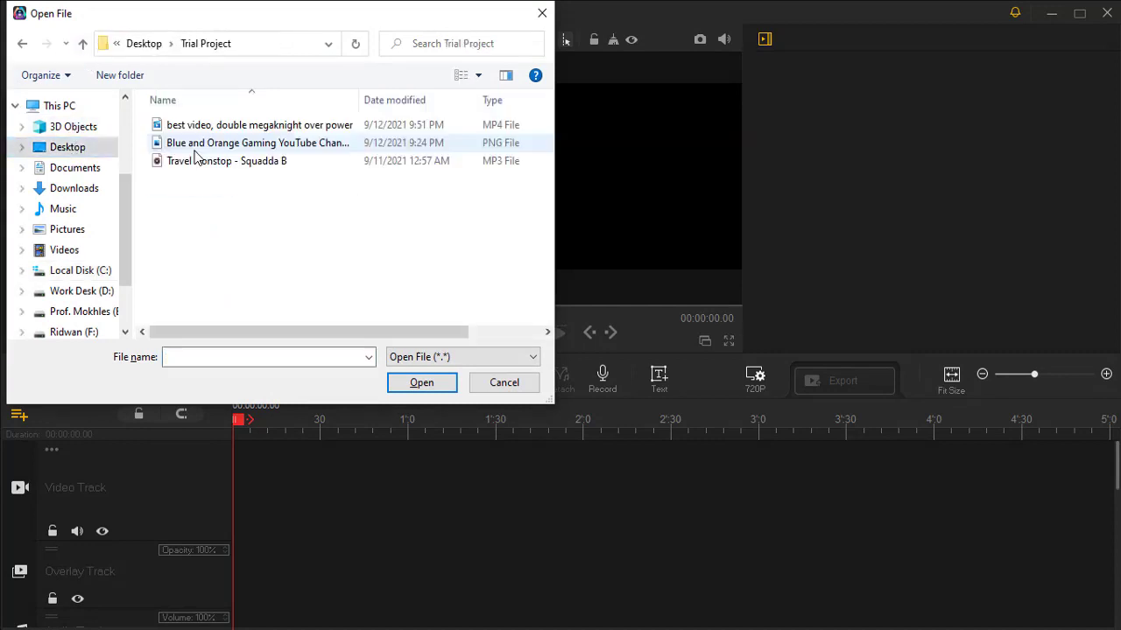
drag(226, 223, 194, 114)
click(219, 143)
click(421, 382)
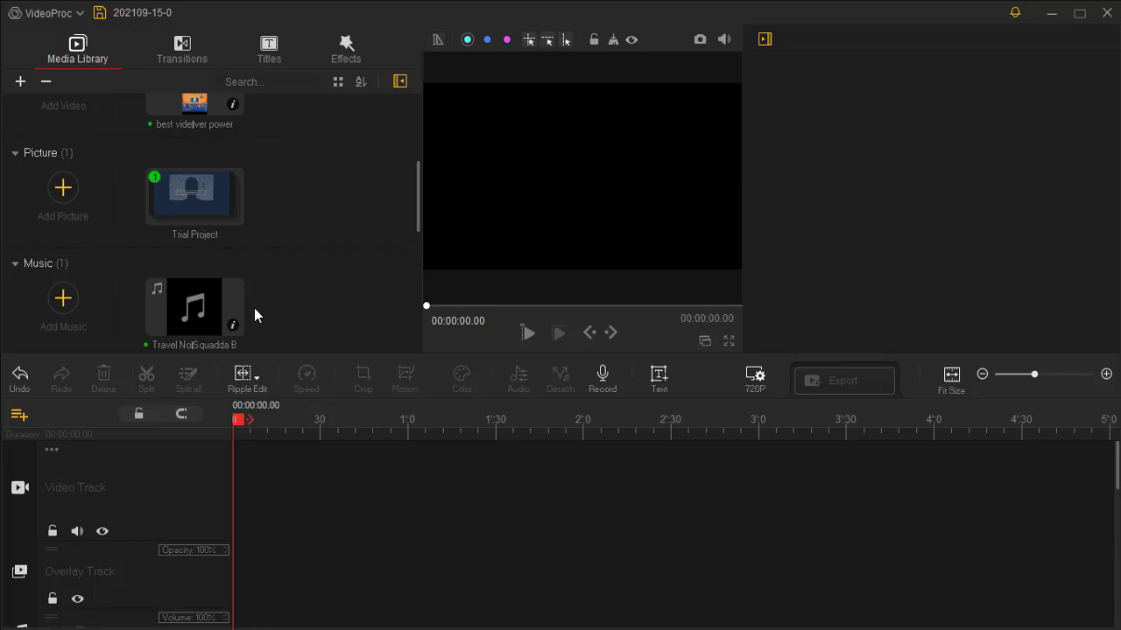
- Place the Trial Project picture at the start of the video track, followed by the imported gameplay video
scroll(254, 315, up, 2)
scroll(254, 315, down, 3)
scroll(253, 311, up, 4)
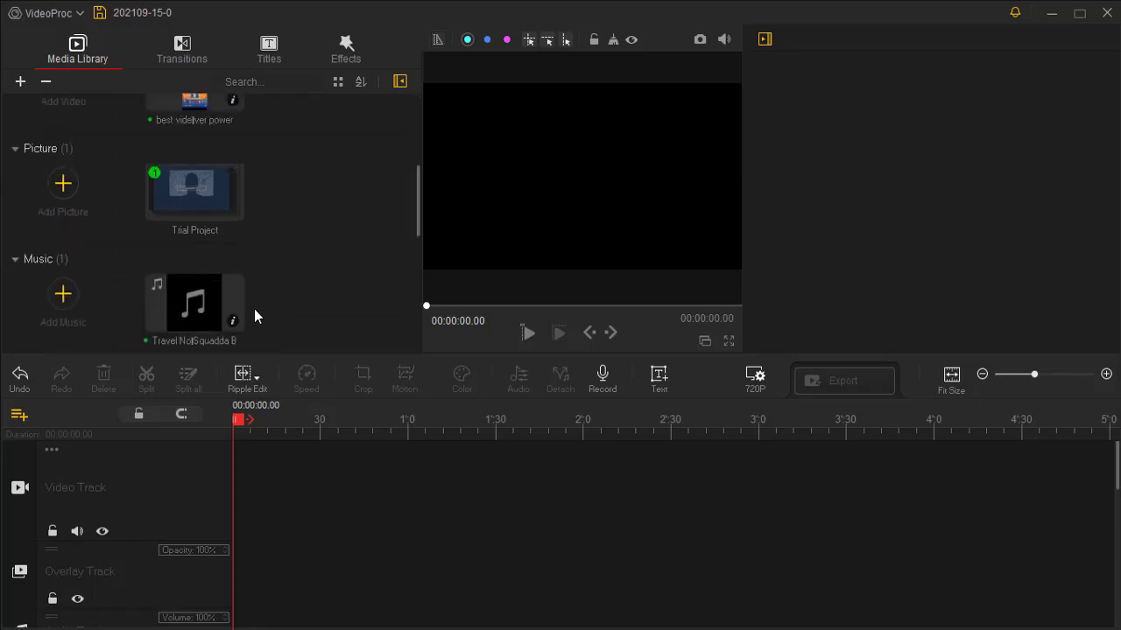
scroll(253, 312, down, 5)
scroll(253, 317, up, 5)
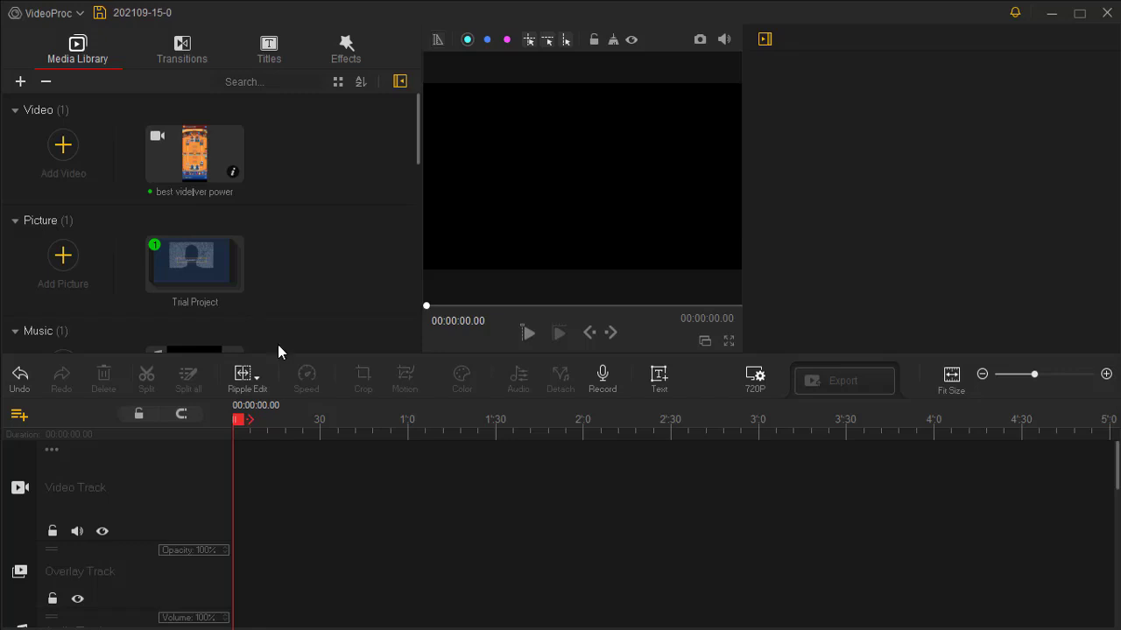
drag(195, 262, 247, 486)
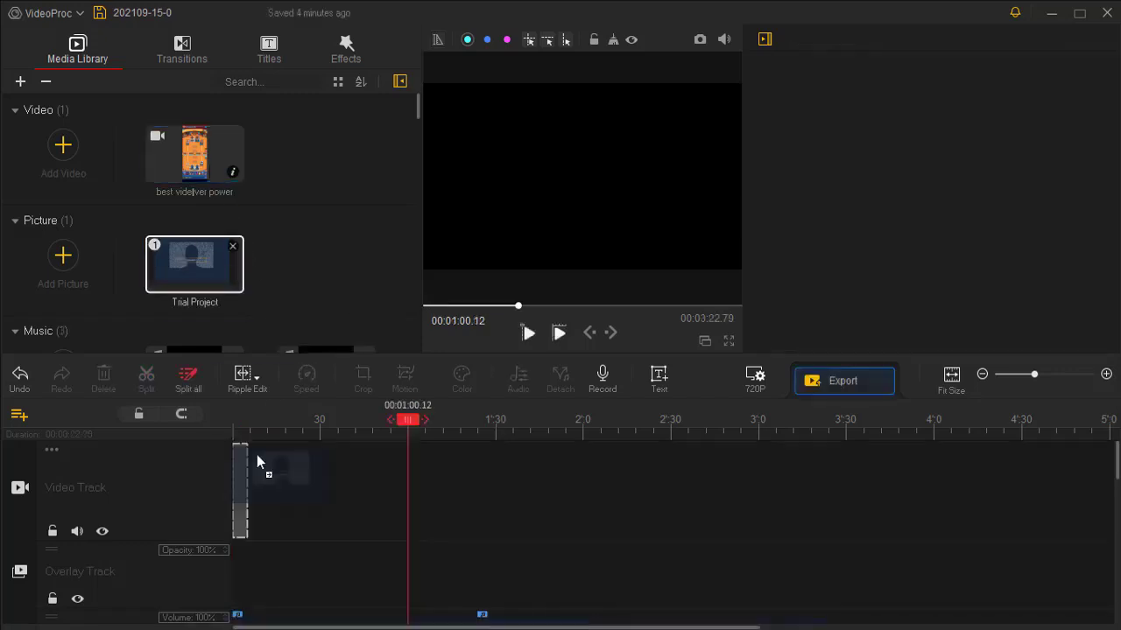
drag(194, 154, 301, 487)
- Detach the audio from the gameplay video on the video track
right_click(393, 489)
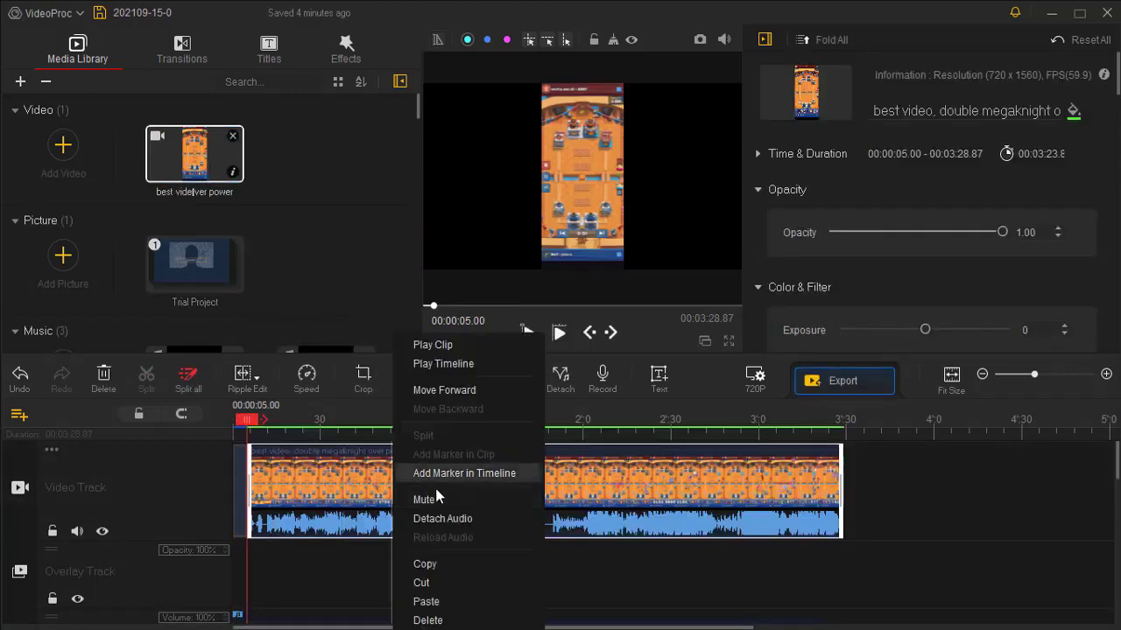
click(443, 519)
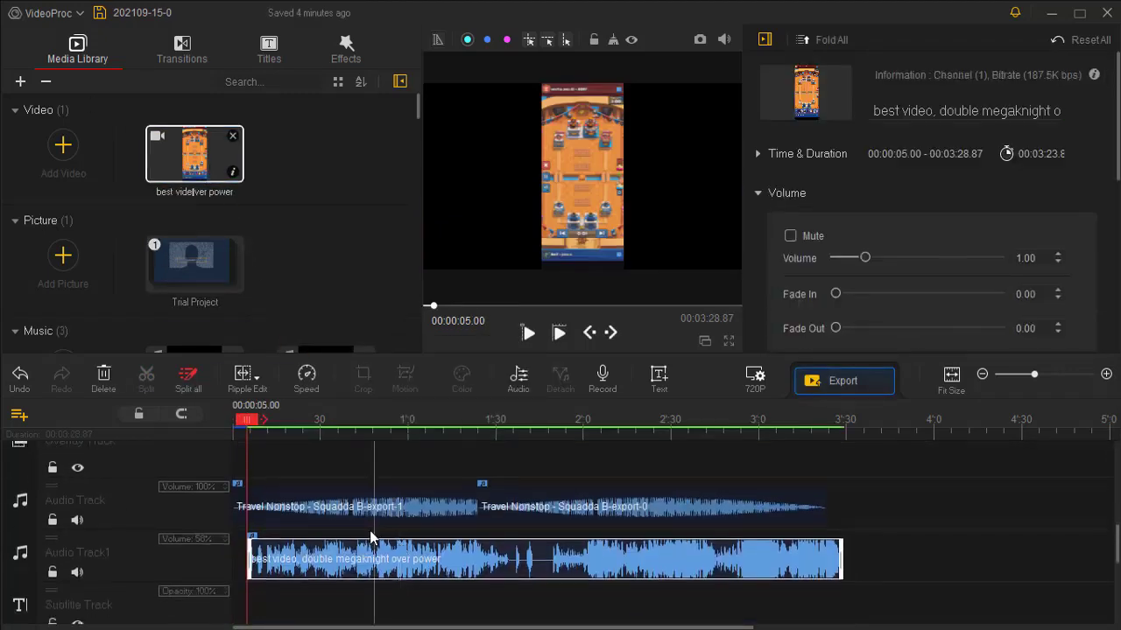
double_click(508, 555)
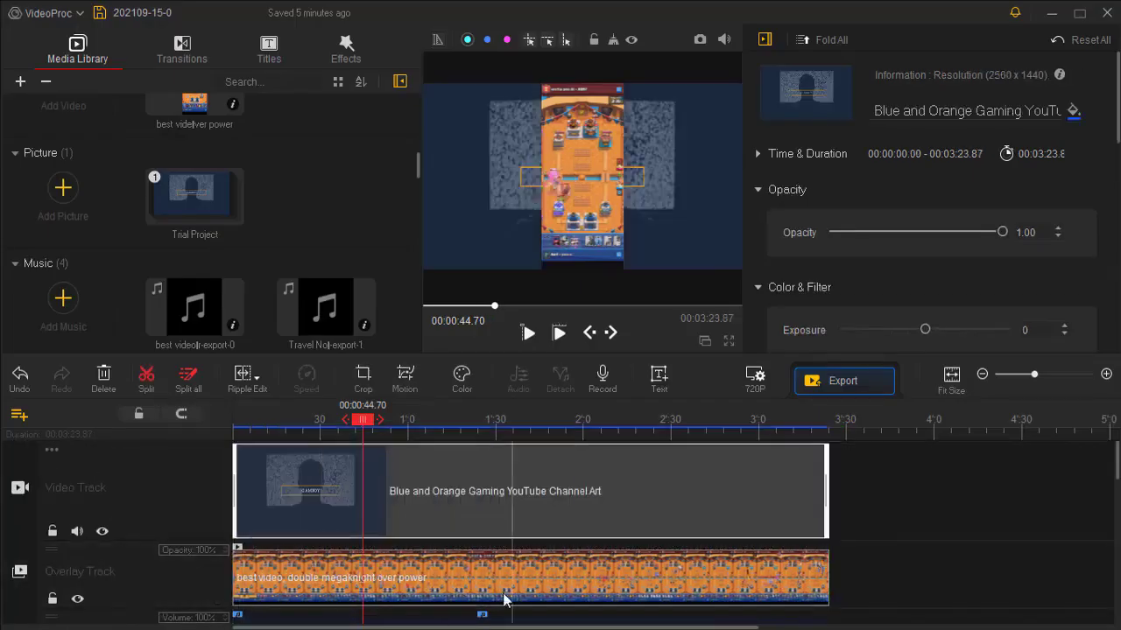
- Select the gameplay clip on the overlay track and preview the timeline from near its start
scroll(491, 551, down, 2)
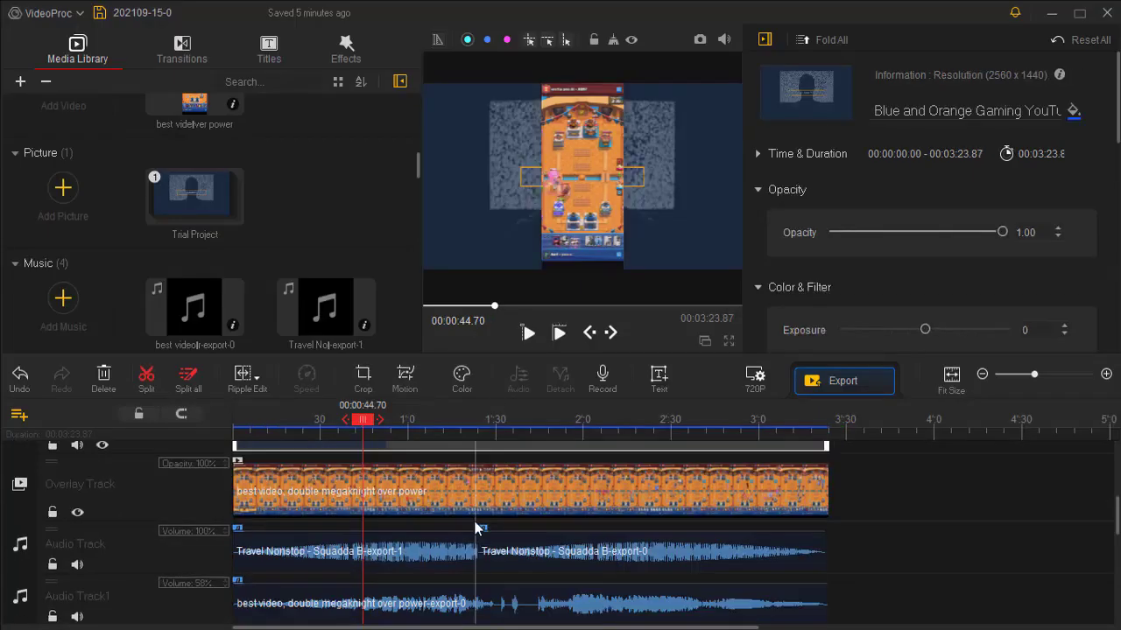
click(498, 492)
scroll(499, 515, up, 2)
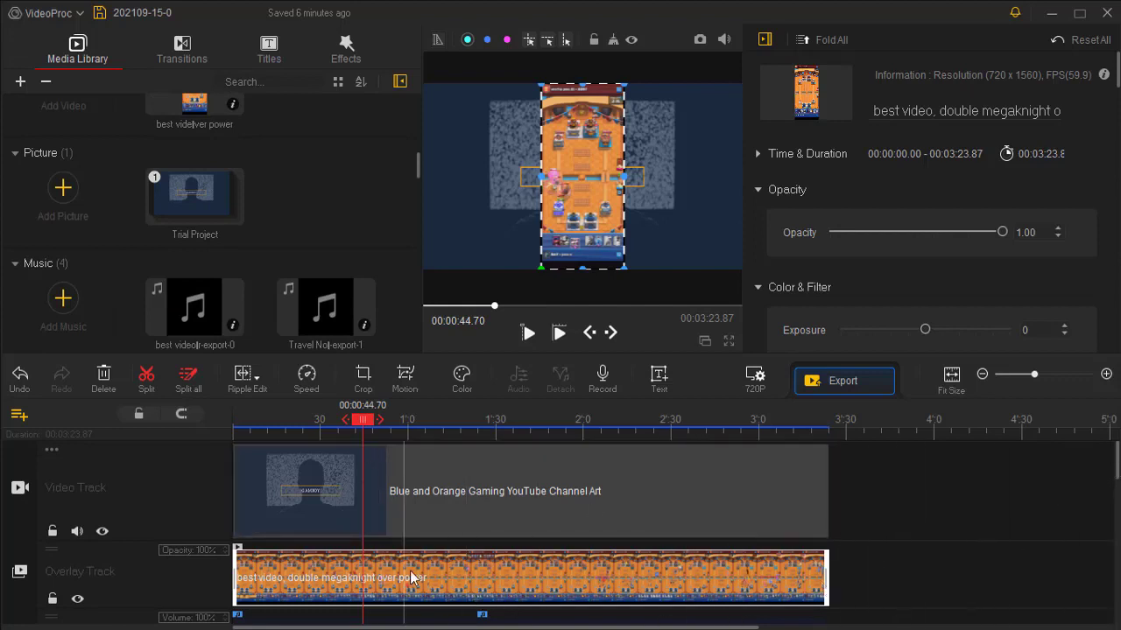
drag(353, 424, 243, 429)
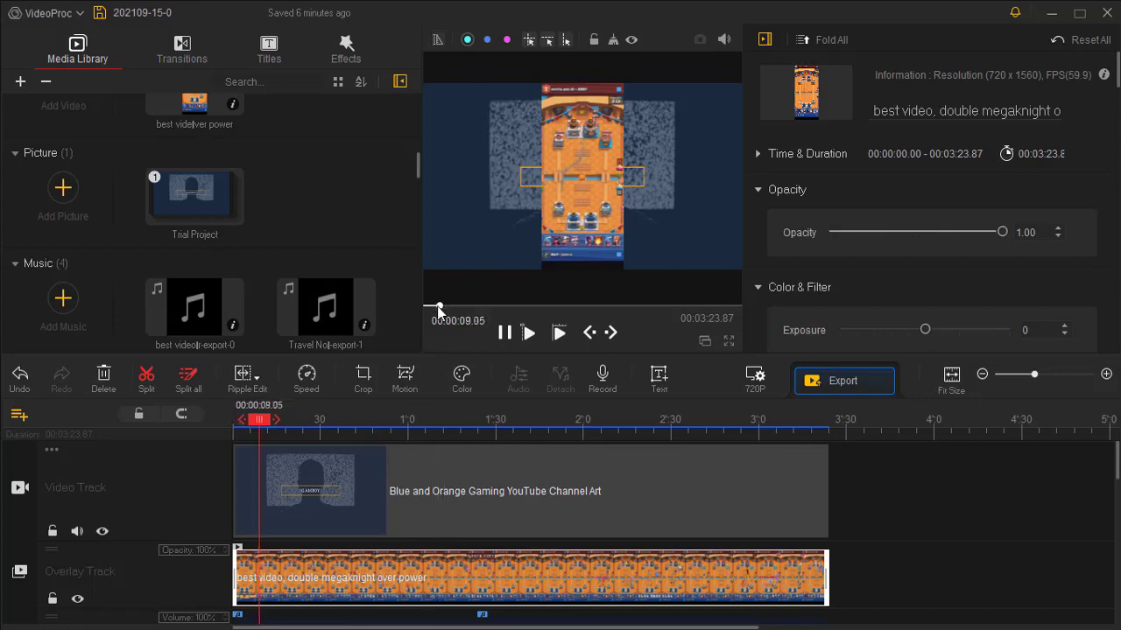
mouse_move(483, 302)
mouse_down()
mouse_move(560, 307)
mouse_move(466, 307)
mouse_up()
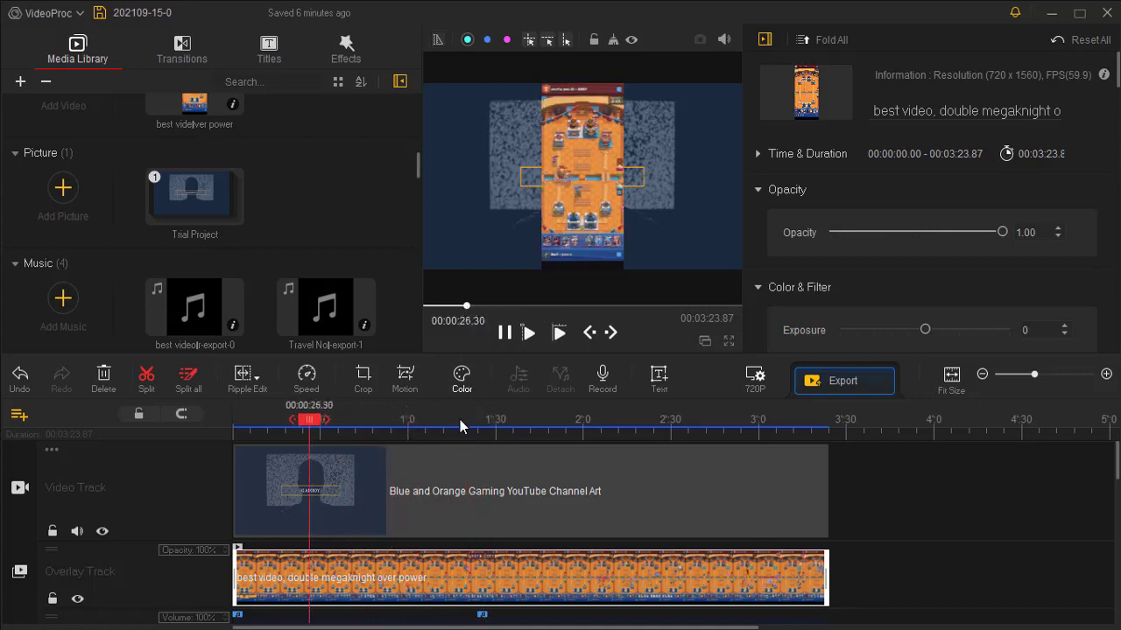
- Split the gameplay clip on the overlay track at 00:00:09.00, 00:00:34.30 and 00:01:07.76
click(379, 574)
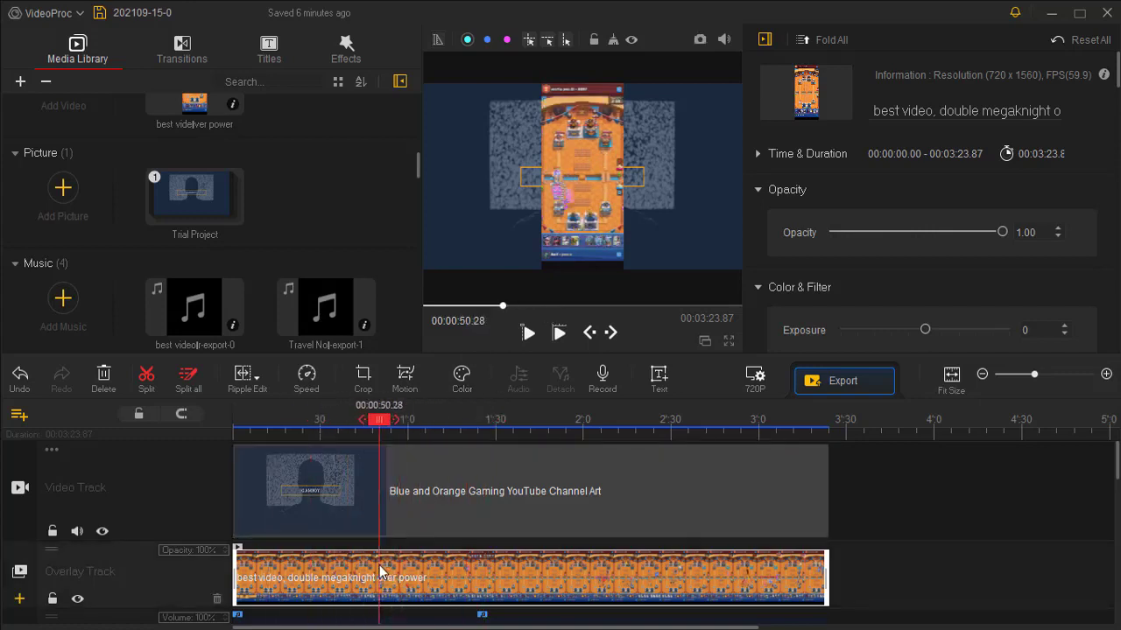
click(448, 578)
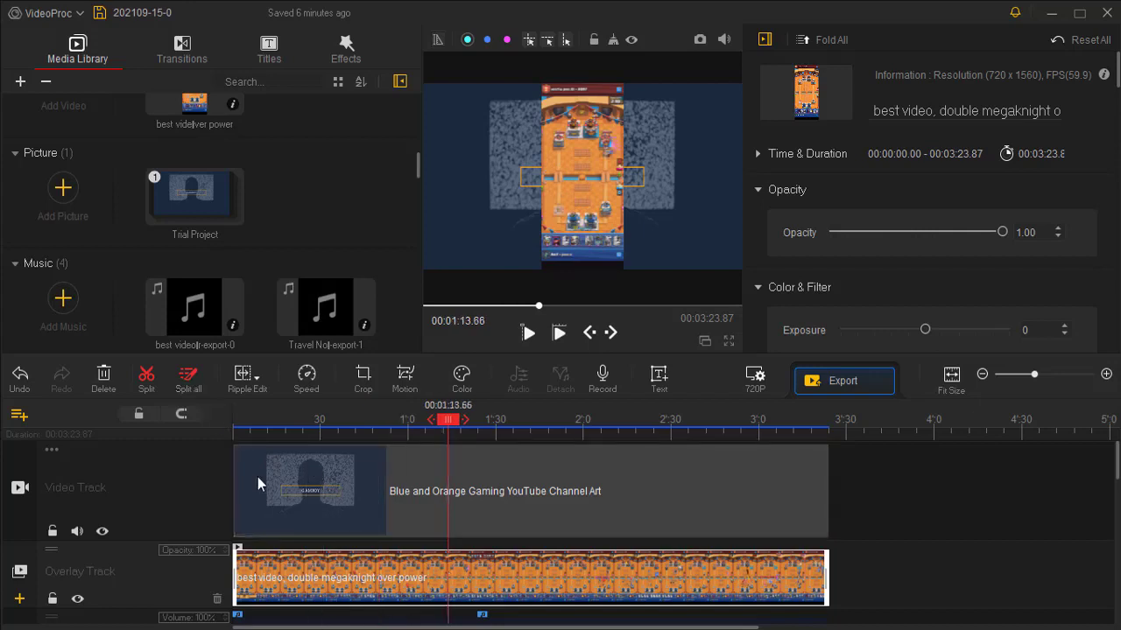
click(259, 581)
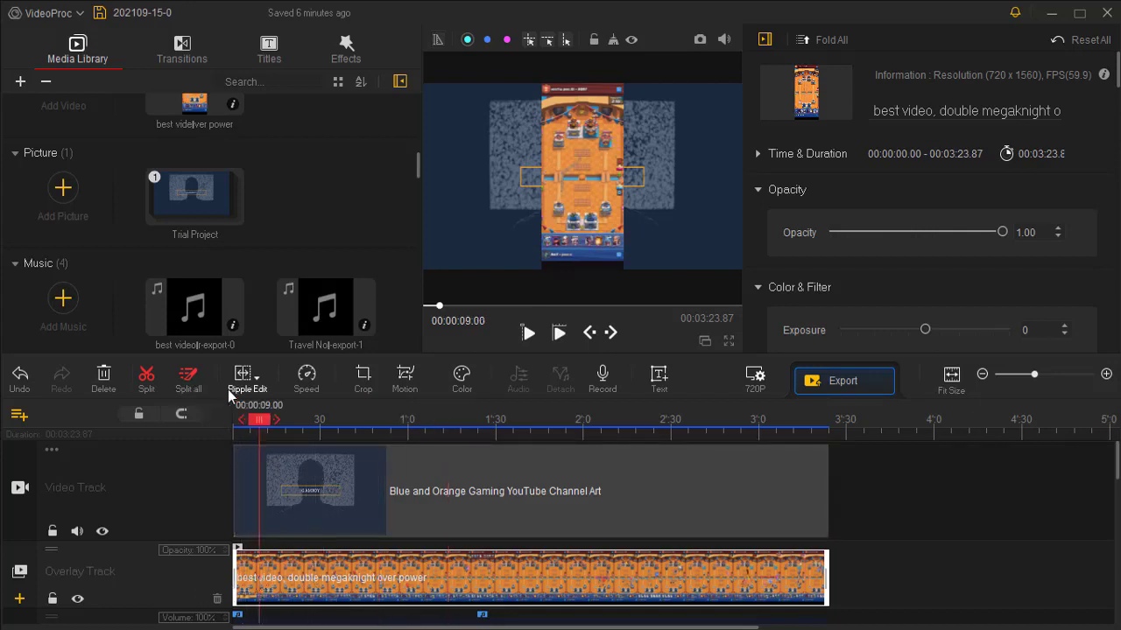
click(148, 380)
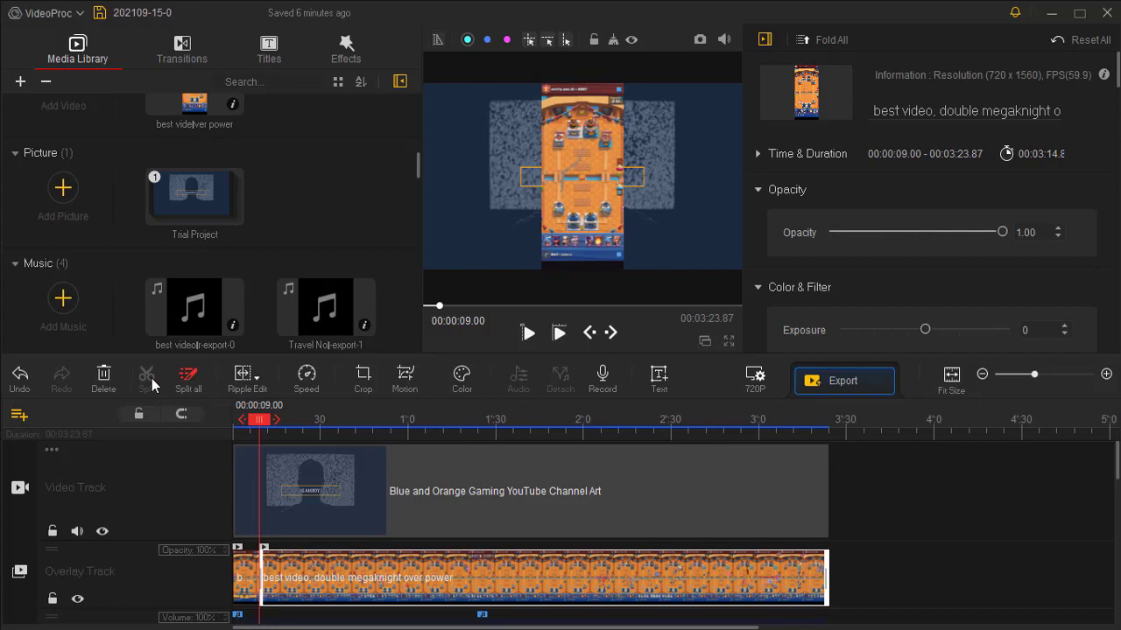
click(332, 565)
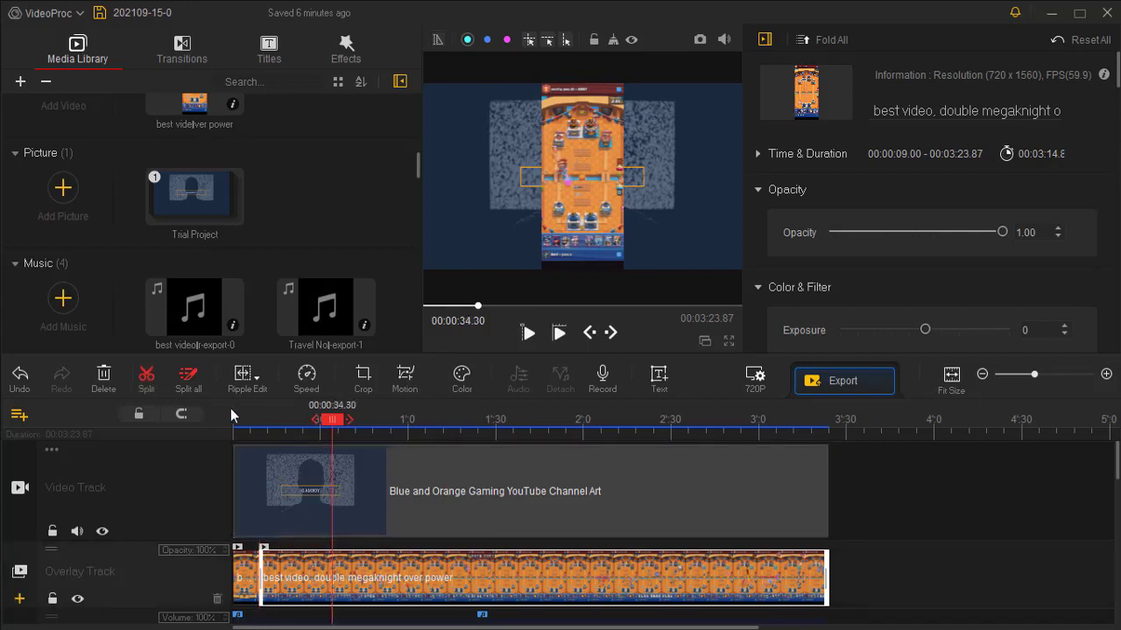
click(147, 391)
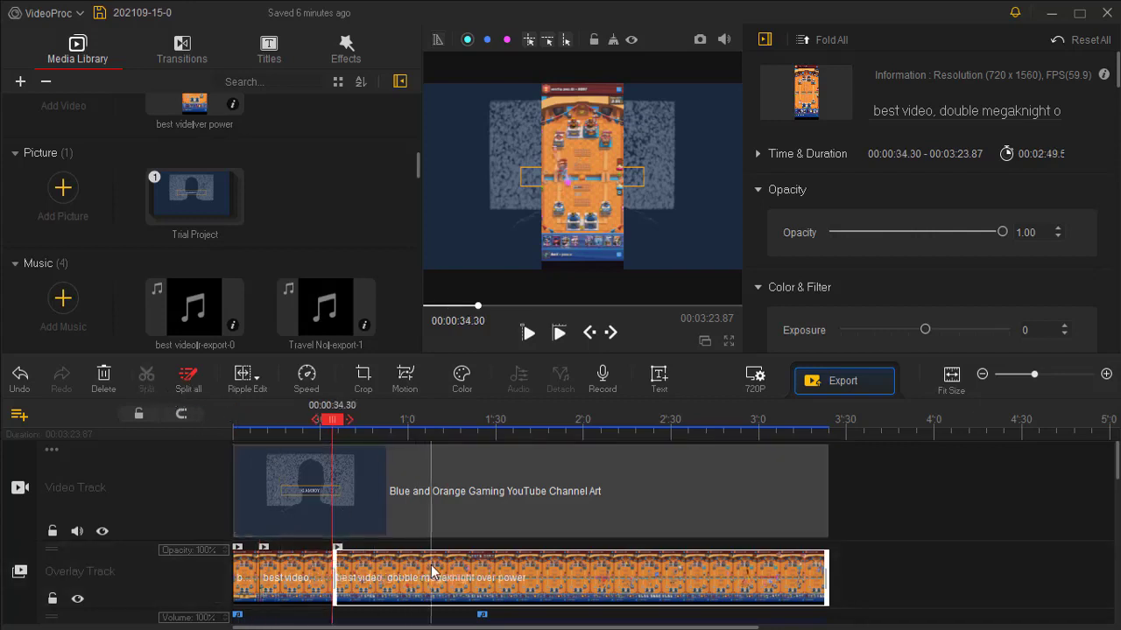
click(430, 576)
click(147, 390)
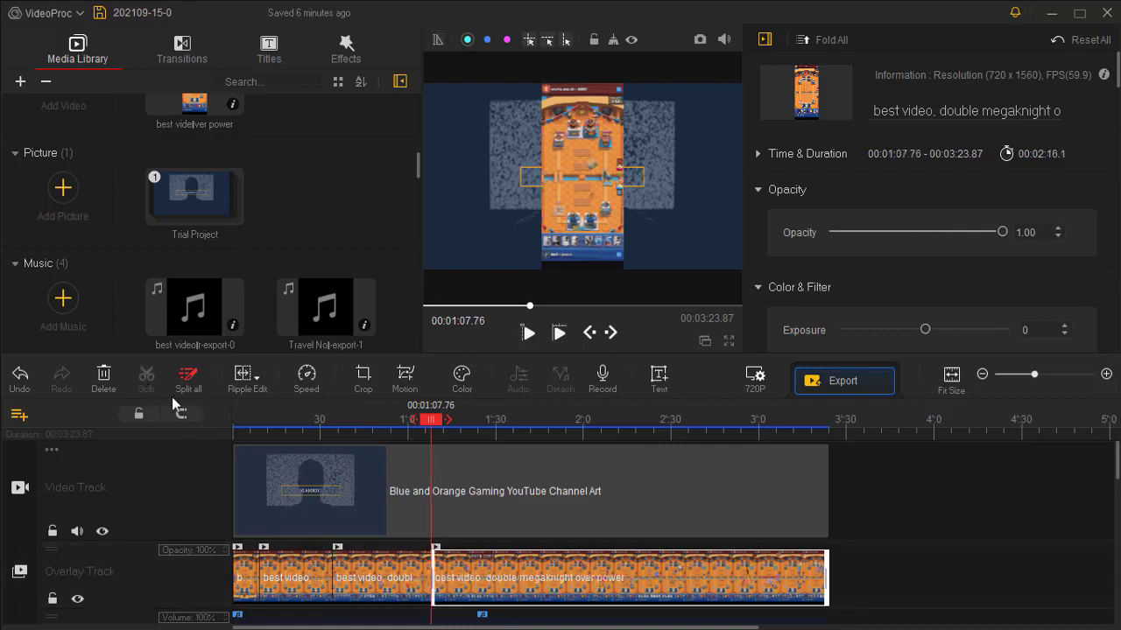
- Undo the three splits of the gameplay clip on the overlay track
key(ctrl+z)
key(ctrl+z)
key(ctrl+z)
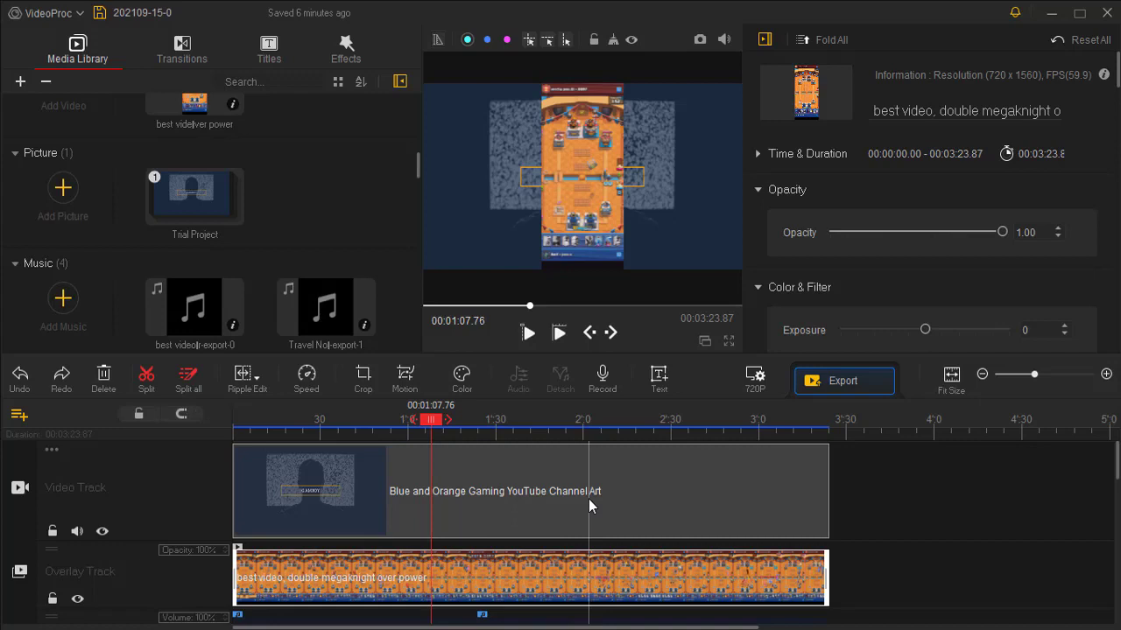
- Expand the overlay gameplay clip's time and duration settings and open its nonlinear speed editor
click(489, 570)
drag(487, 424, 395, 429)
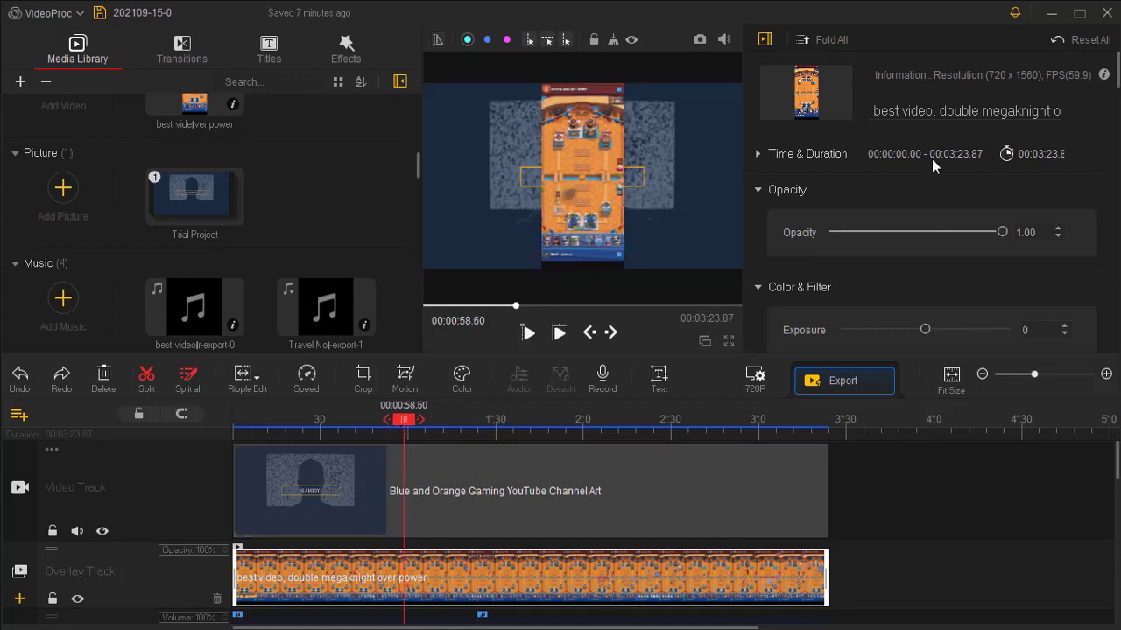
click(762, 155)
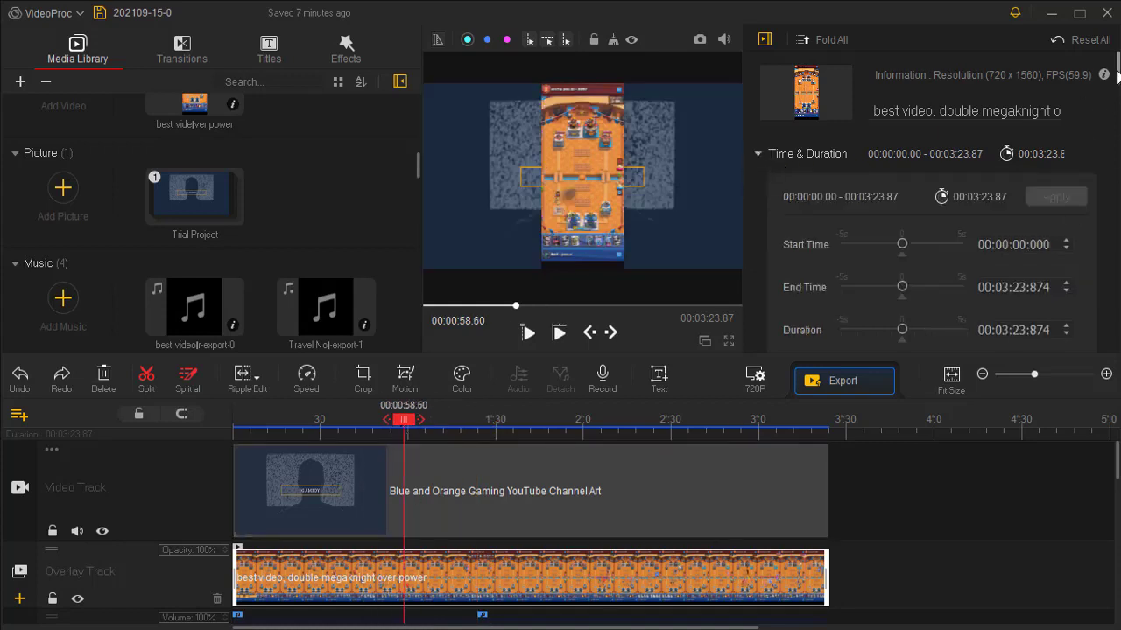
drag(1117, 77, 1117, 216)
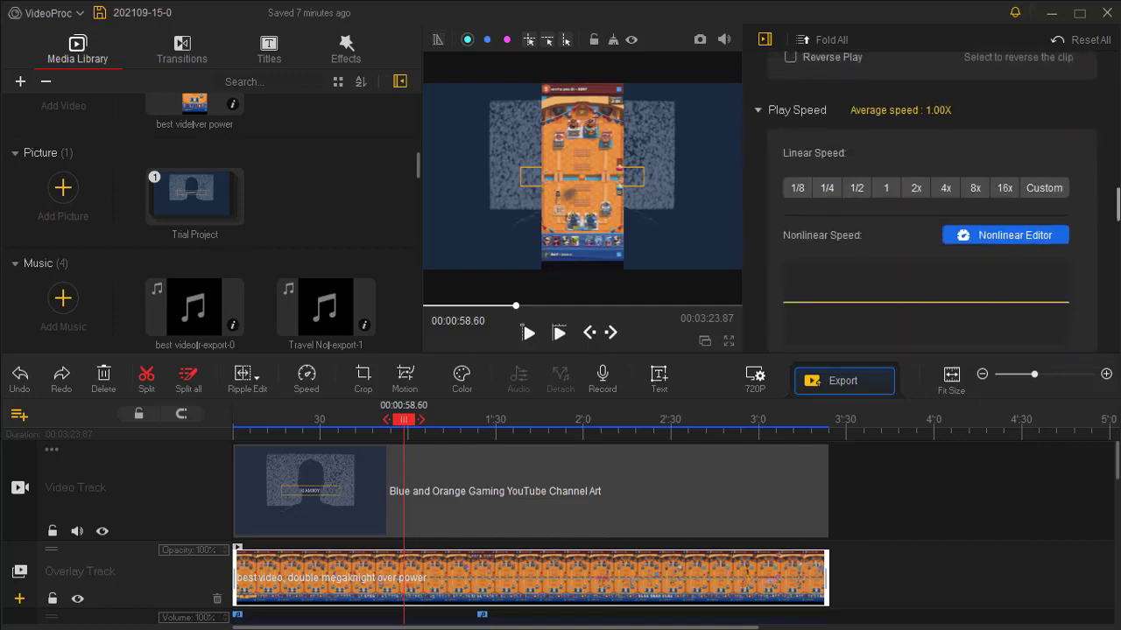
click(1046, 229)
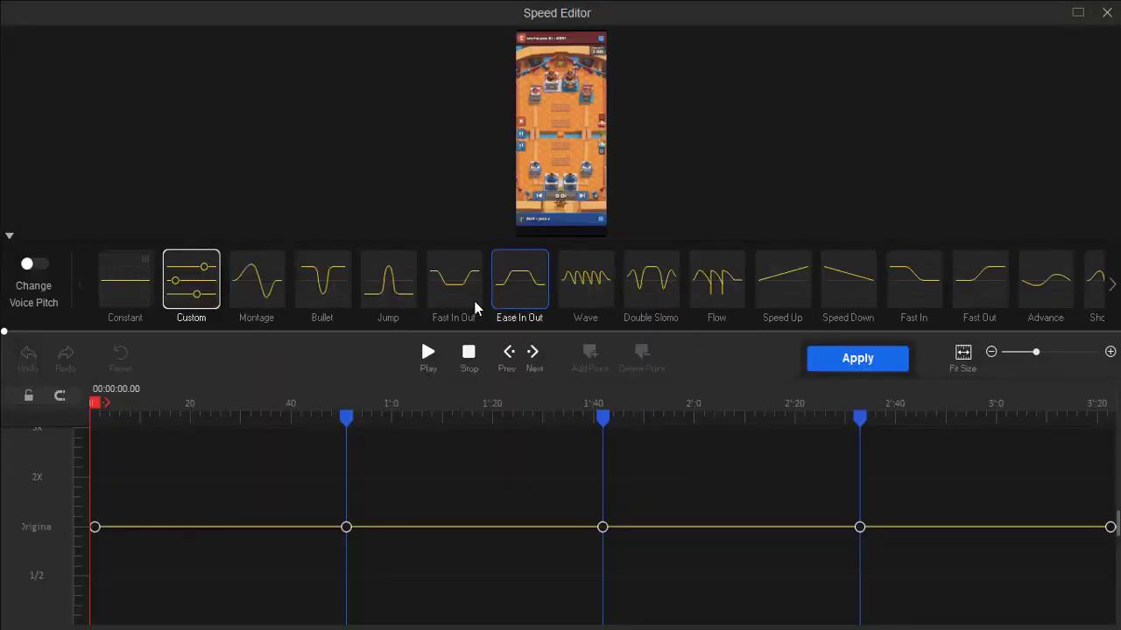
- Apply the Jump speed curve to the gameplay clip, with end points at original speed and the inner low points just below it
click(382, 294)
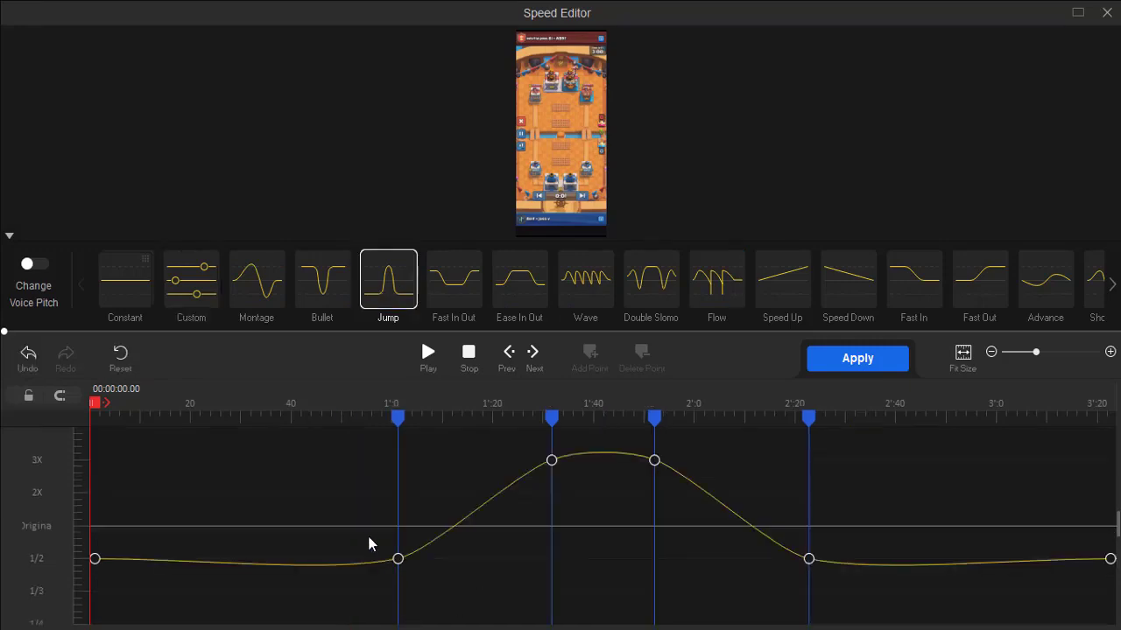
drag(397, 558, 348, 536)
drag(1110, 558, 1111, 528)
drag(94, 559, 94, 529)
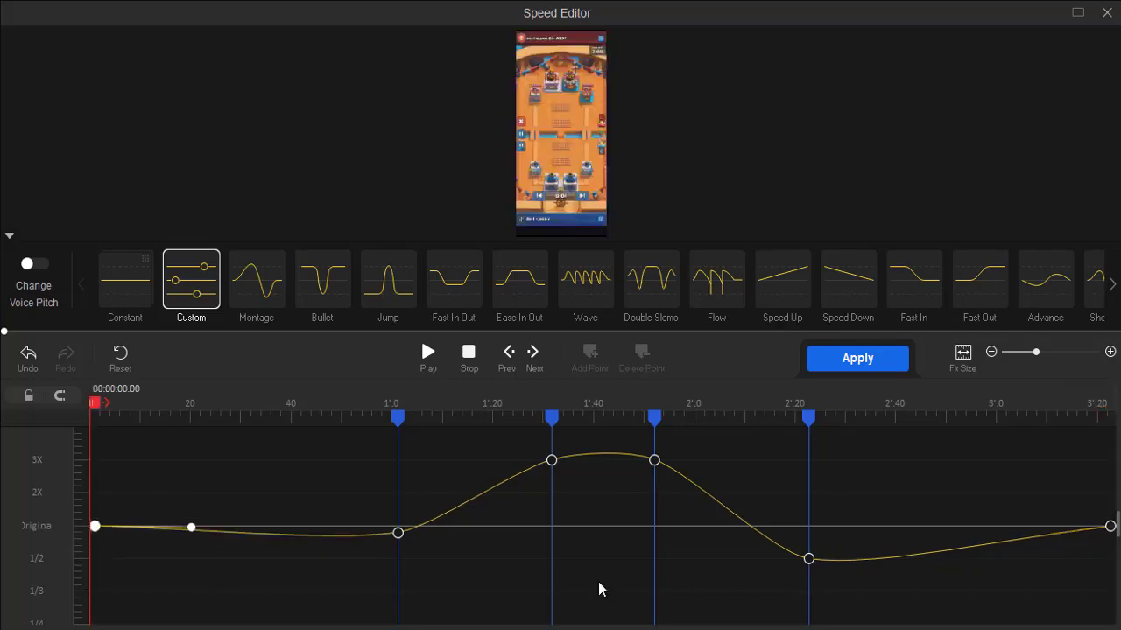
drag(808, 558, 804, 537)
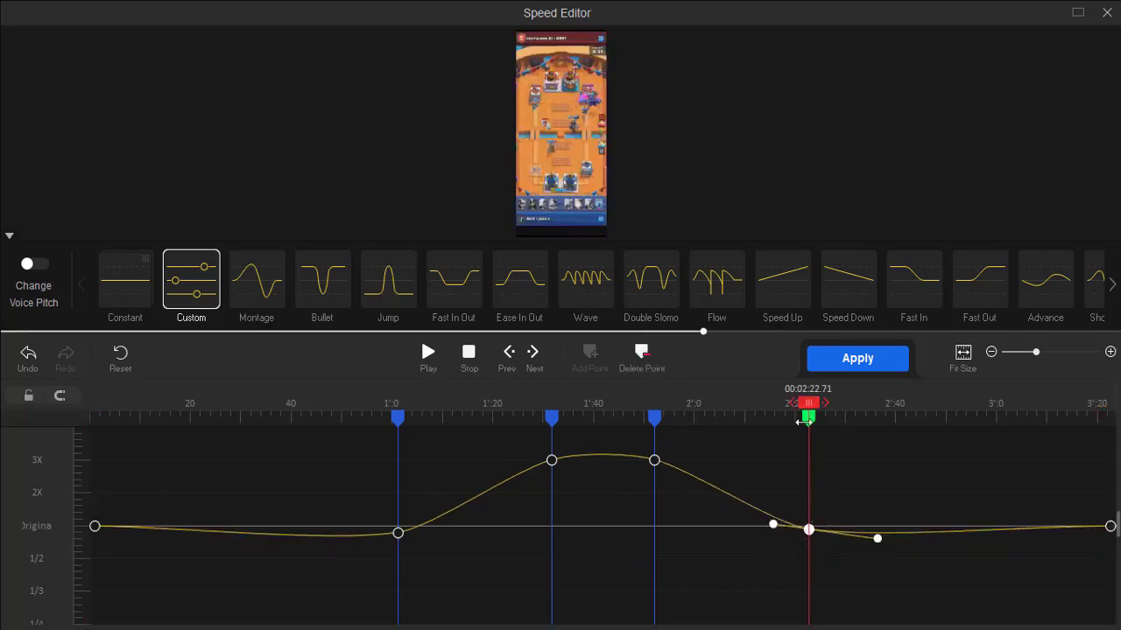
click(838, 358)
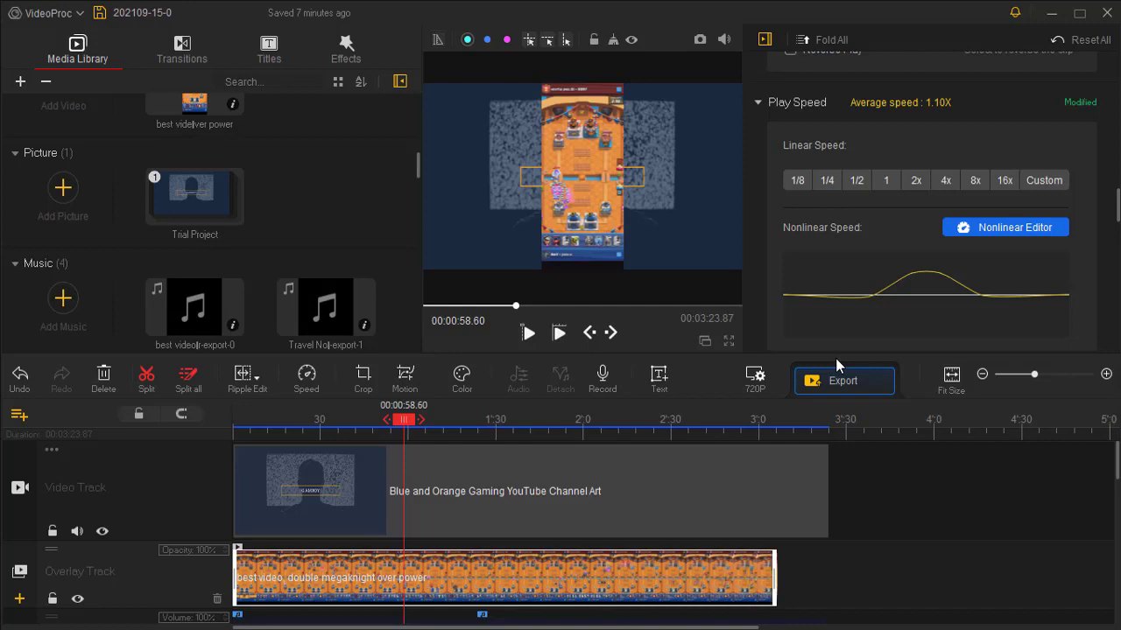
- Trim the channel art clip and the second Travel Nonstop music clip to end at 00:03:06.07
click(730, 499)
drag(827, 480, 776, 480)
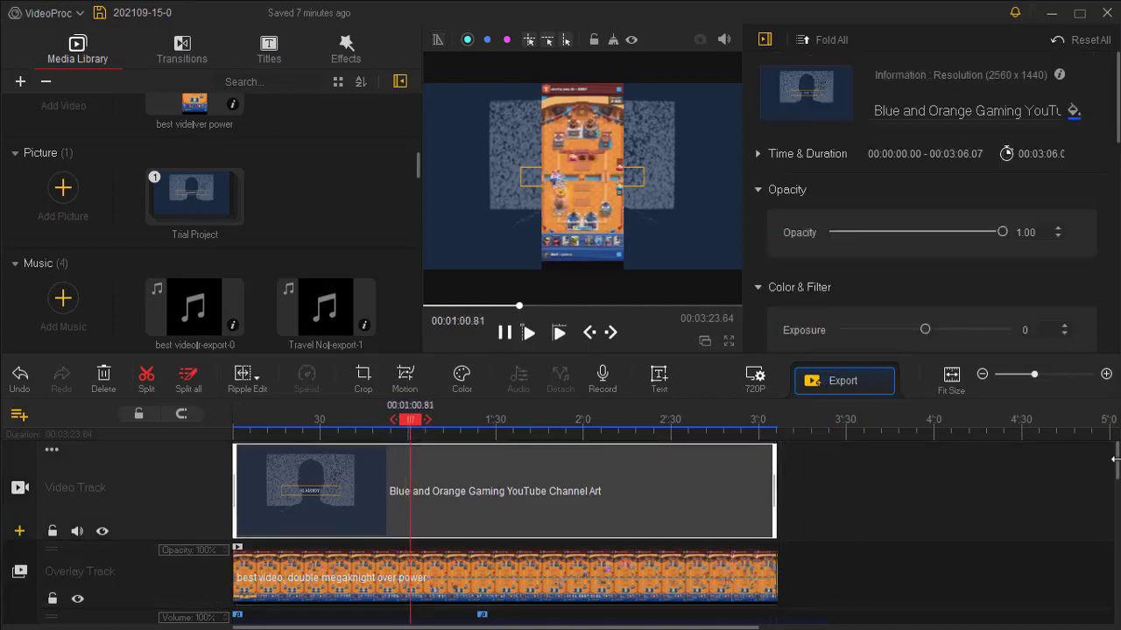
drag(1115, 458, 1115, 497)
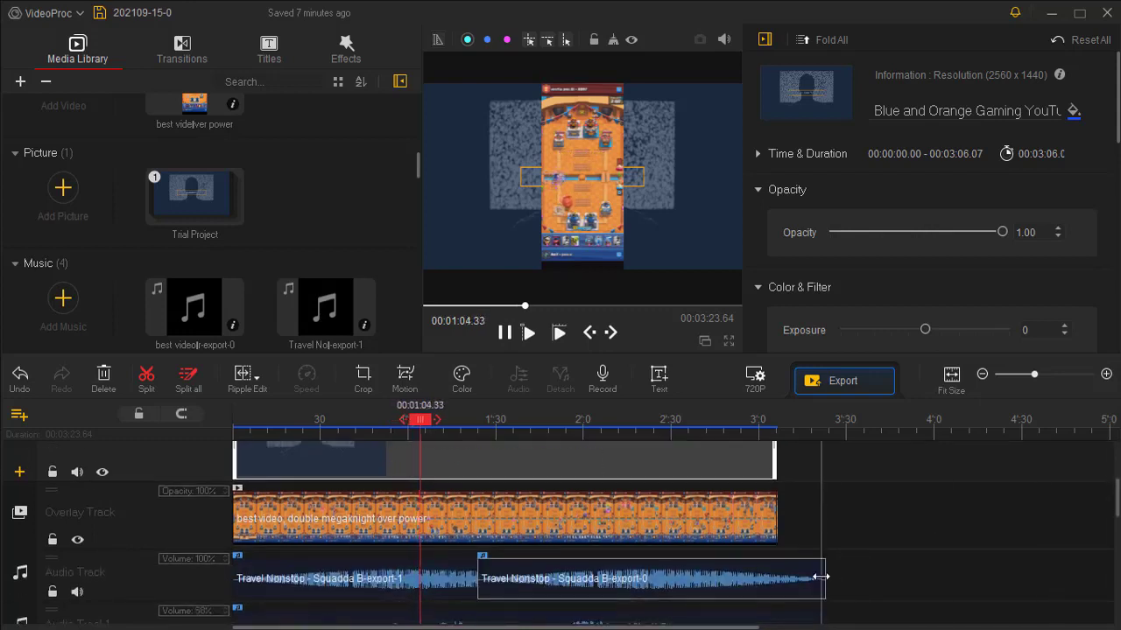
drag(821, 577, 776, 579)
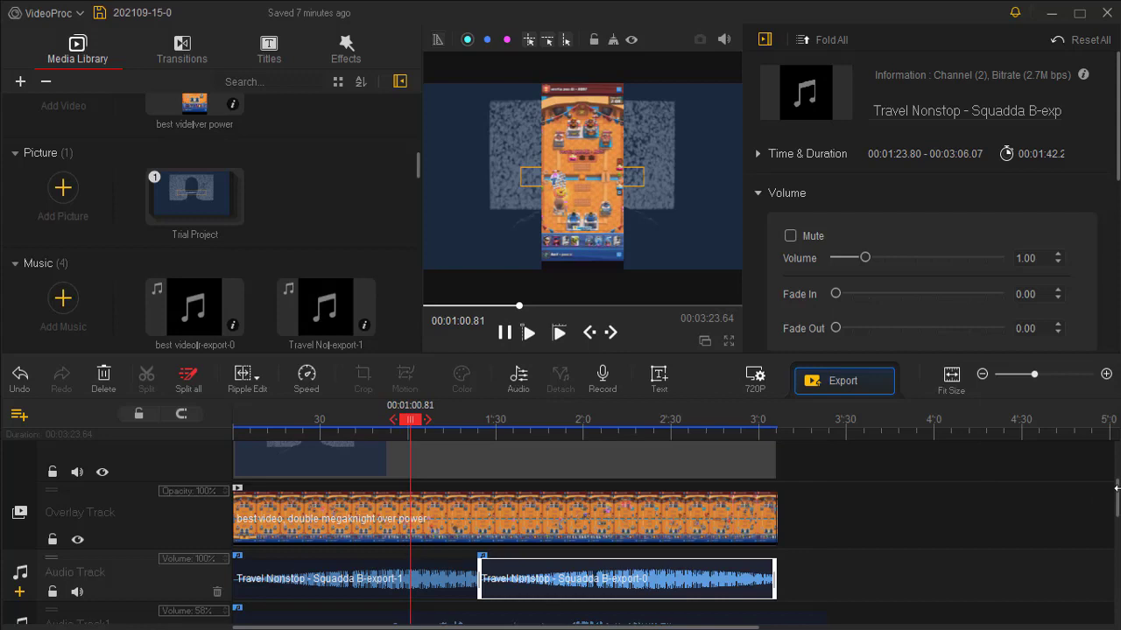
drag(1116, 488, 1113, 462)
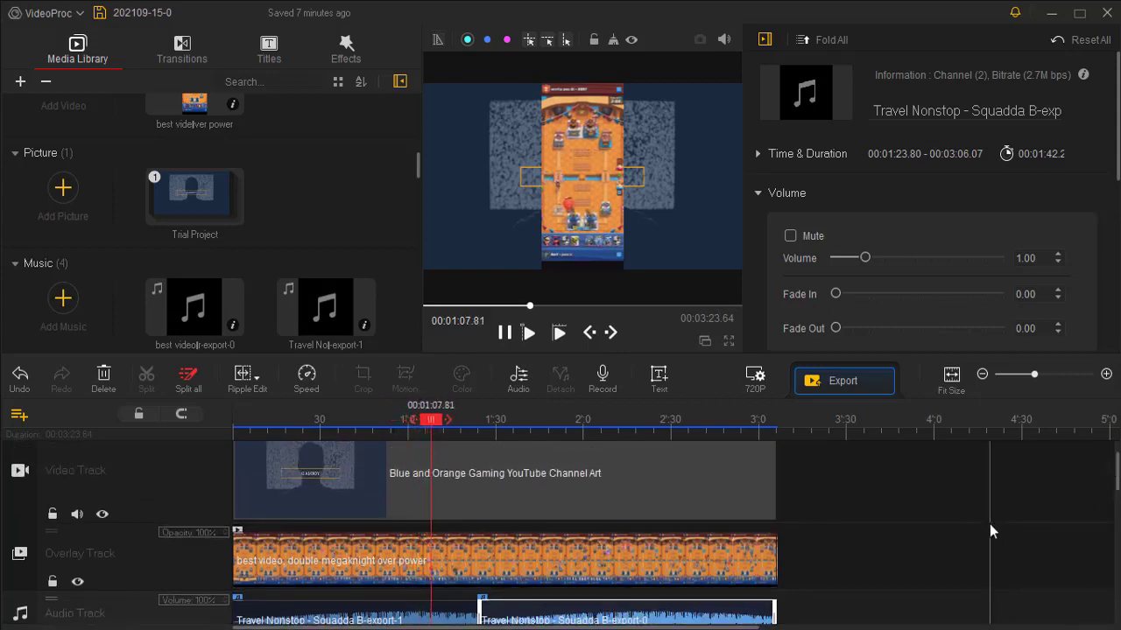
- Undo the trims and the gameplay clip's speed curve, and select the gameplay clip on the overlay track
key(ctrl+z)
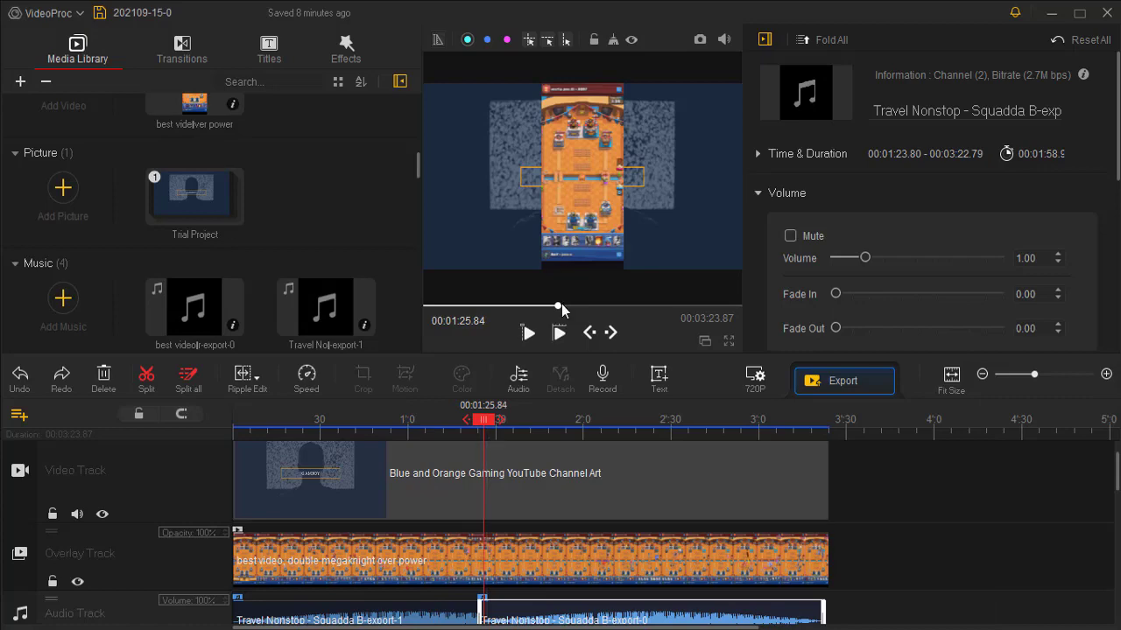
drag(560, 306, 520, 307)
scroll(655, 508, up, 1)
click(611, 590)
- Browse the transition library and preview the Glitch Displacement and Displacement transitions
mouse_move(1034, 375)
mouse_down()
mouse_move(1055, 381)
mouse_move(1040, 378)
mouse_up()
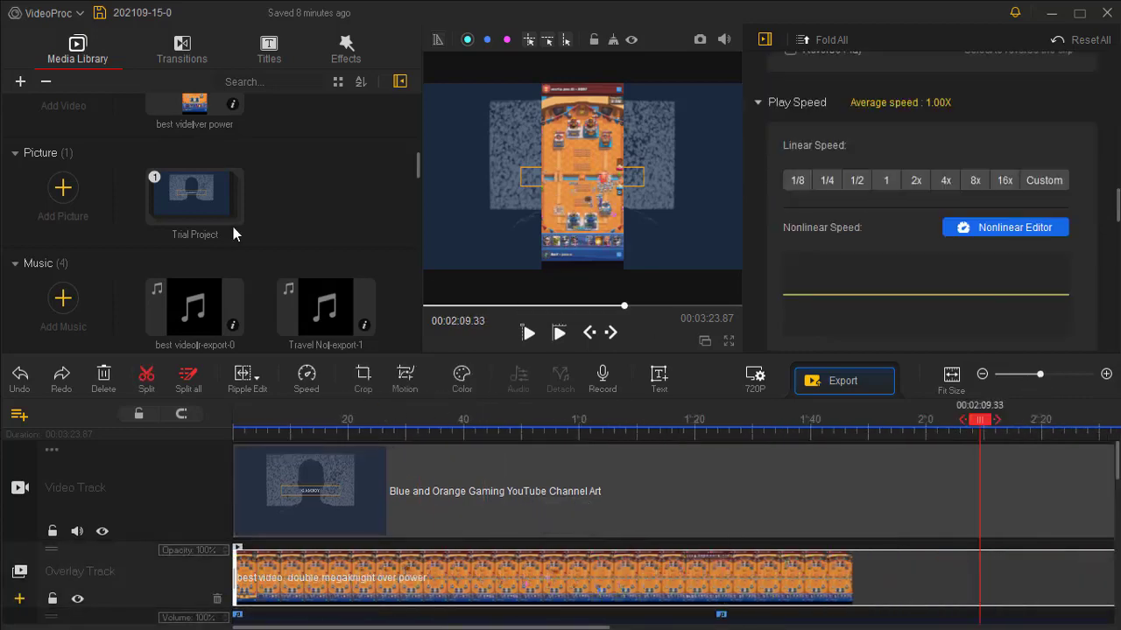
click(183, 50)
scroll(90, 260, down, 3)
click(91, 259)
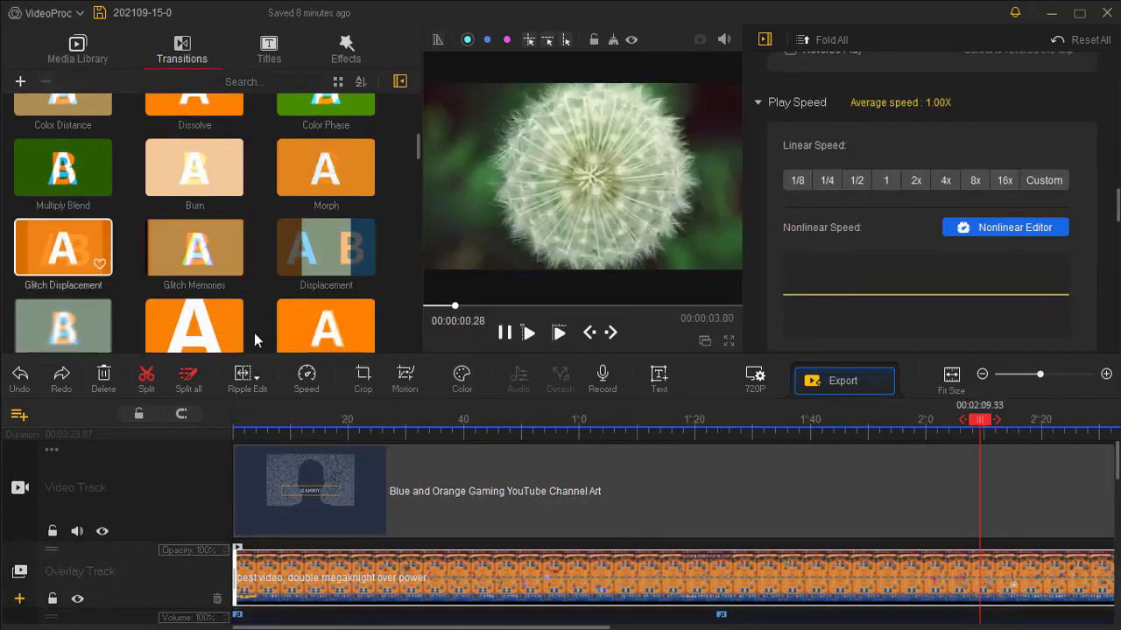
click(320, 257)
- Split the gameplay clip on the overlay track at about 00:01:16 and at 00:01:40.96
click(676, 569)
click(144, 382)
click(815, 569)
click(146, 380)
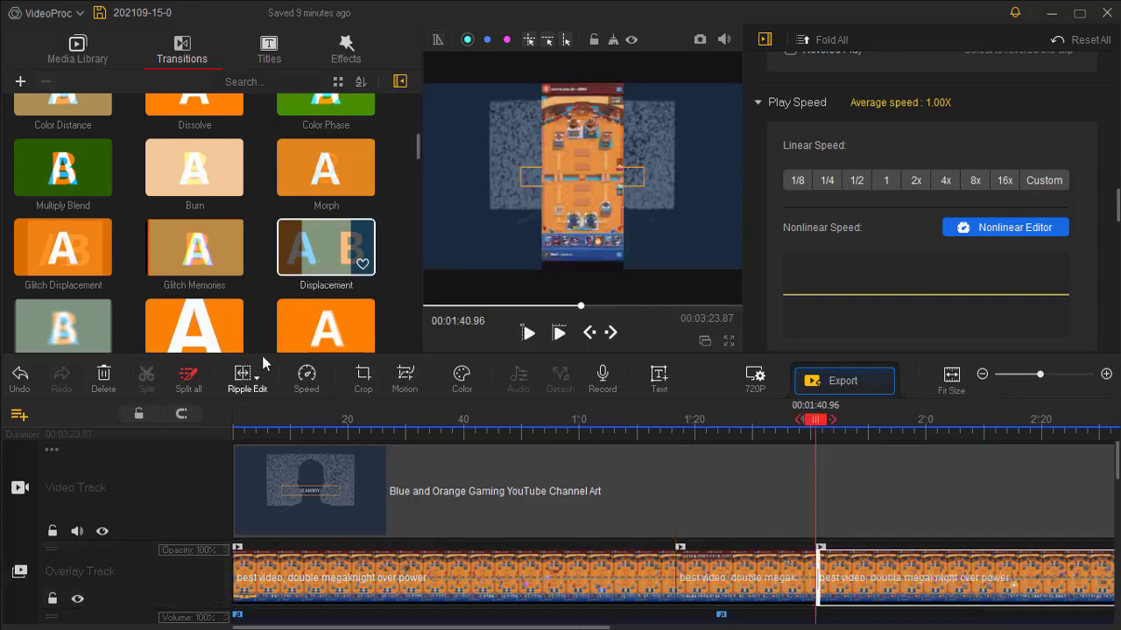
- Try the Displacement transition on the overlay gameplay clips and at the start of the channel art clip
drag(326, 257, 718, 570)
click(690, 491)
click(242, 496)
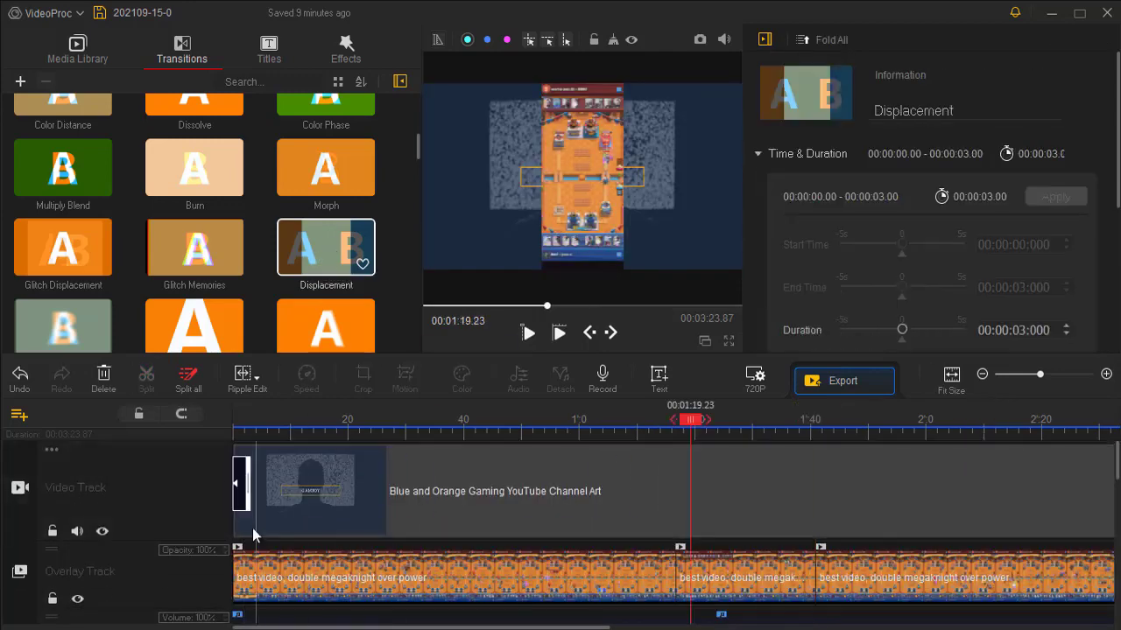
- Split the channel art clip on the video track at 00:01:16.66 and 00:01:40.96
mouse_move(690, 421)
mouse_down()
mouse_move(680, 426)
mouse_move(724, 423)
mouse_move(675, 424)
mouse_up()
key(s)
click(815, 427)
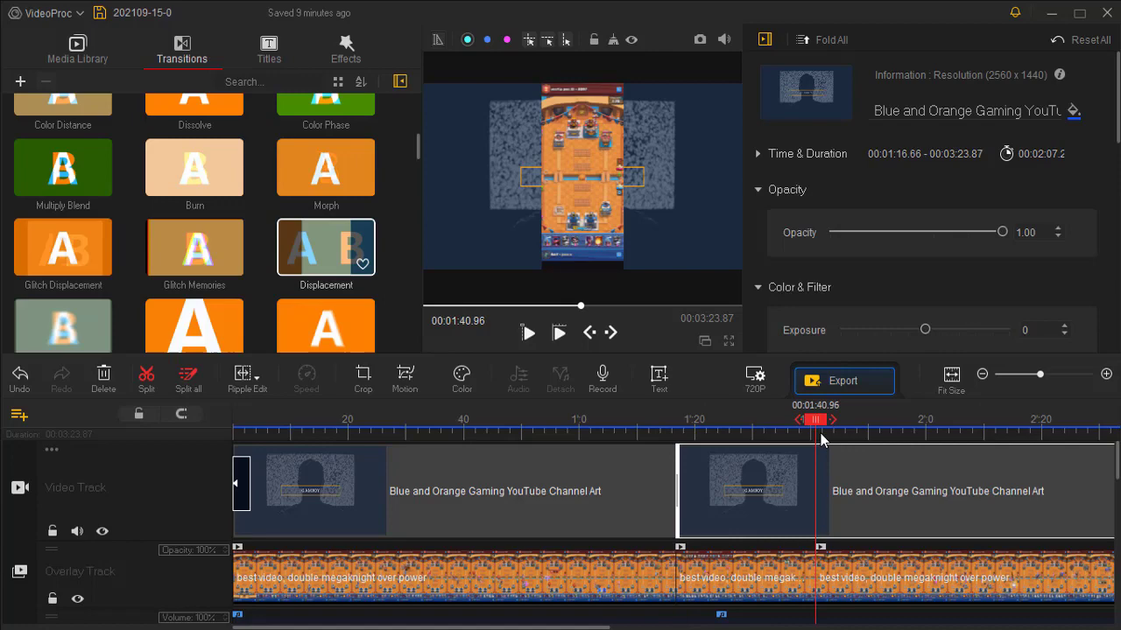
key(s)
- Add the Displacement transition at both cuts between the channel art clips on the video track
drag(325, 257, 698, 472)
mouse_move(685, 482)
mouse_down()
mouse_move(705, 482)
mouse_move(687, 482)
mouse_up()
drag(326, 257, 815, 483)
click(742, 468)
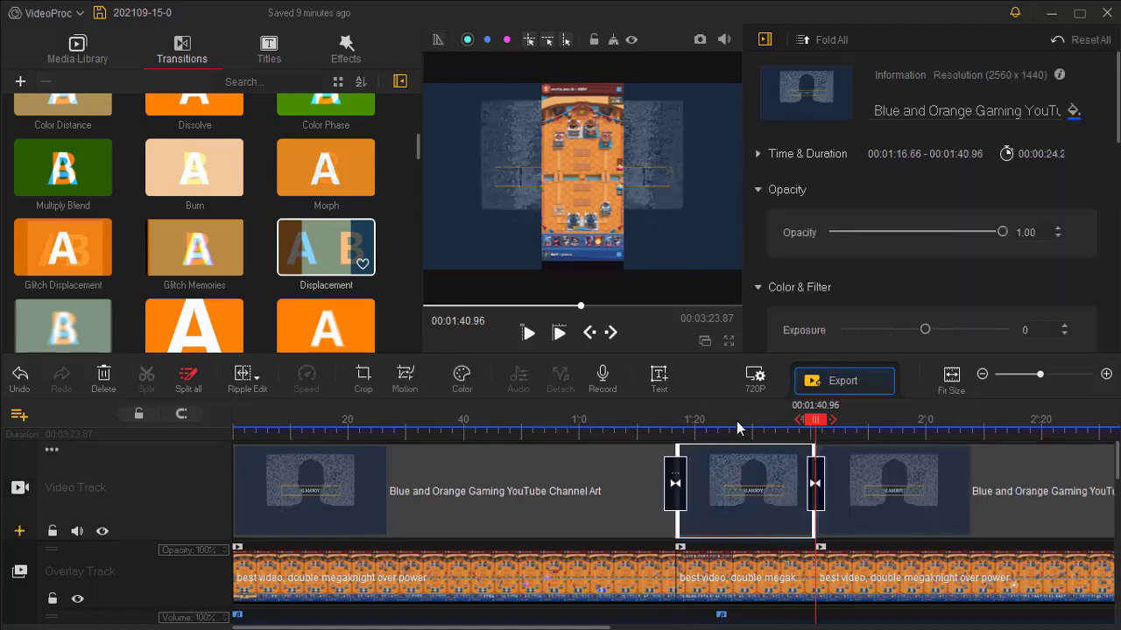
- Play back the timeline across both Displacement transitions and select the middle gameplay clip on the overlay track
click(656, 420)
key(space)
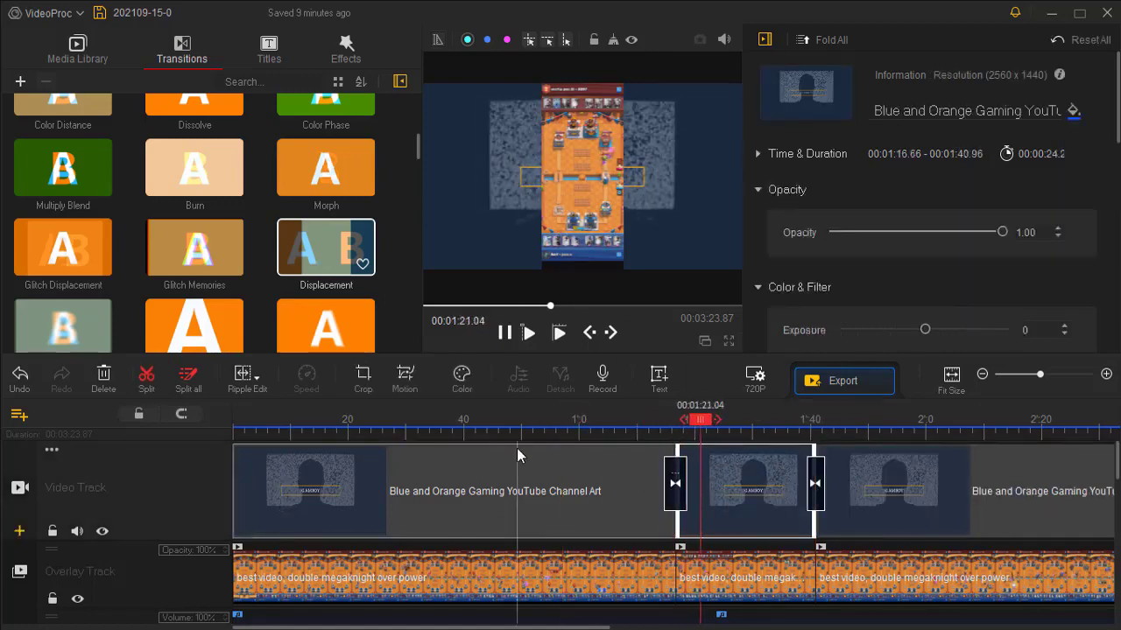
click(785, 558)
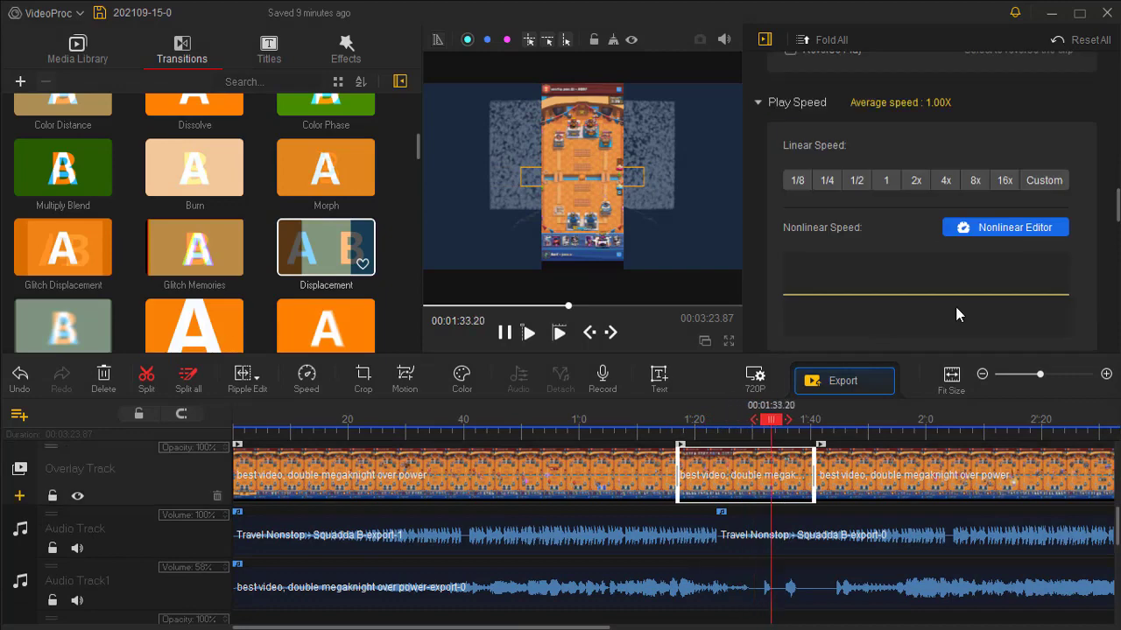
key(space)
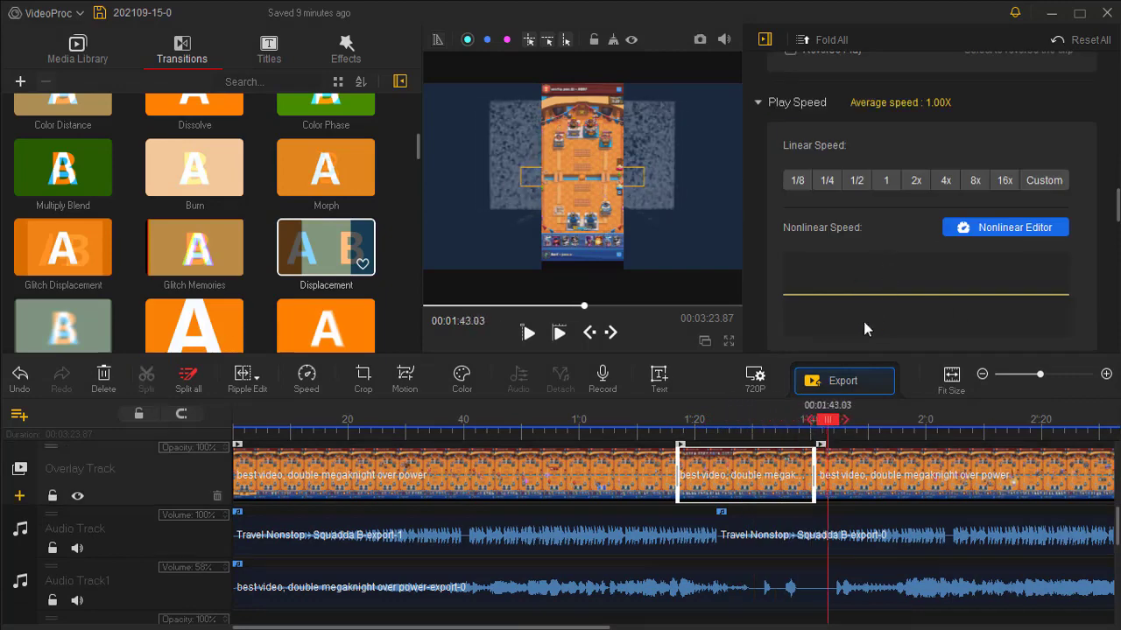
- Set exposure to 20 and contrast to 33 on the first gameplay clip, and to 21 and 30 on the middle one
scroll(832, 289, down, 5)
scroll(813, 266, up, 15)
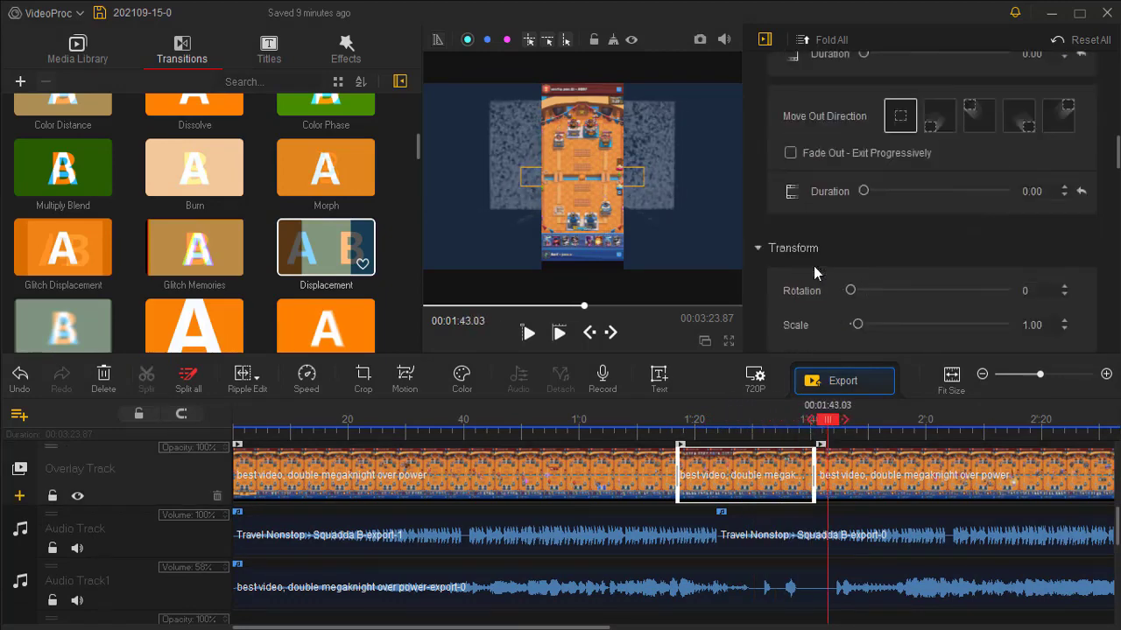
scroll(813, 266, up, 5)
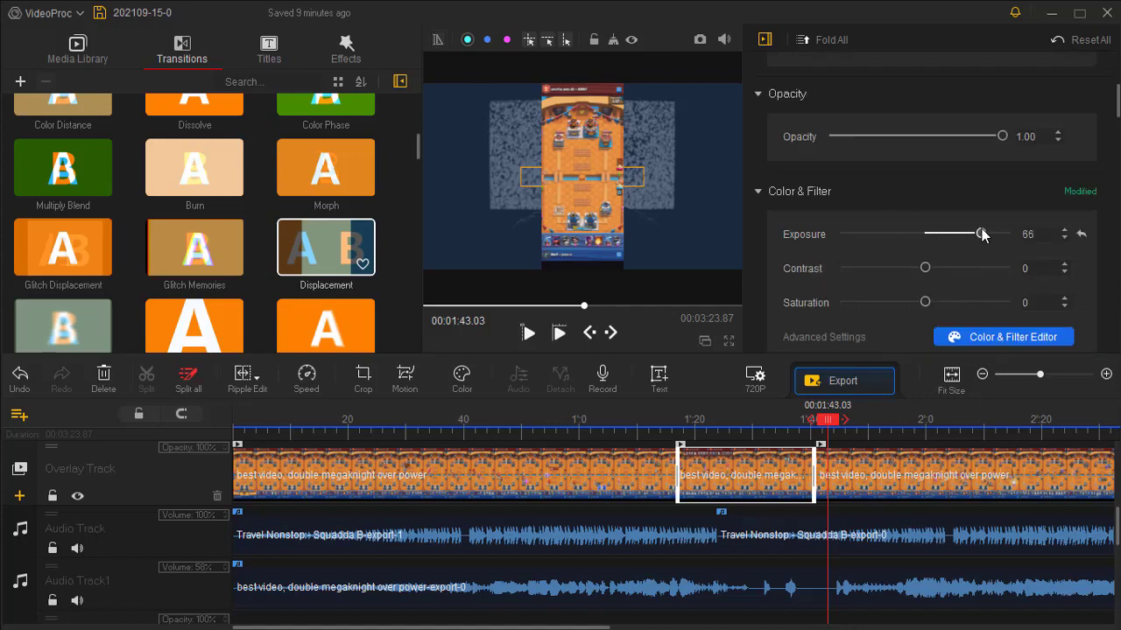
drag(893, 235, 950, 235)
click(929, 269)
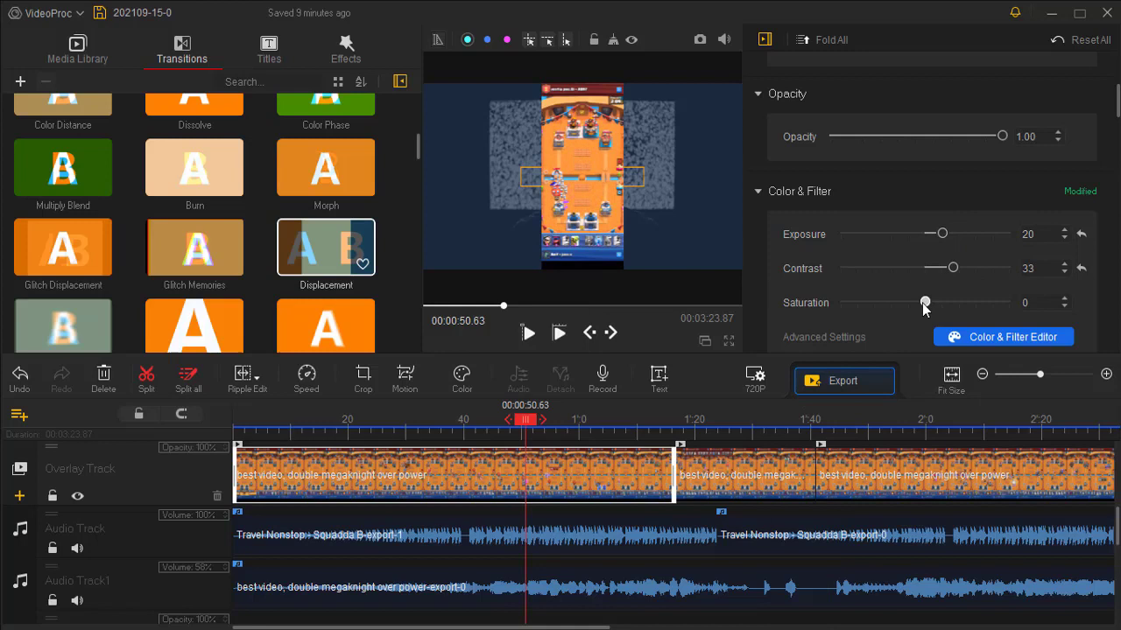
drag(925, 234, 943, 268)
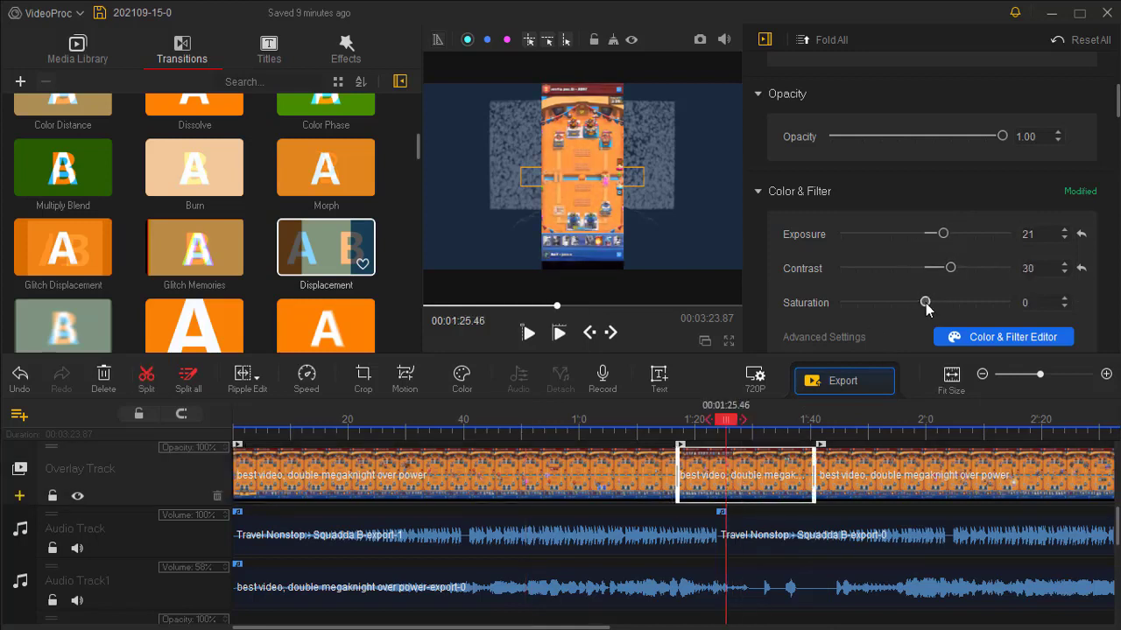
- Set the last gameplay clip's exposure to 27, contrast to 12 and saturation to 14, and check its Color & Filter Editor
click(898, 473)
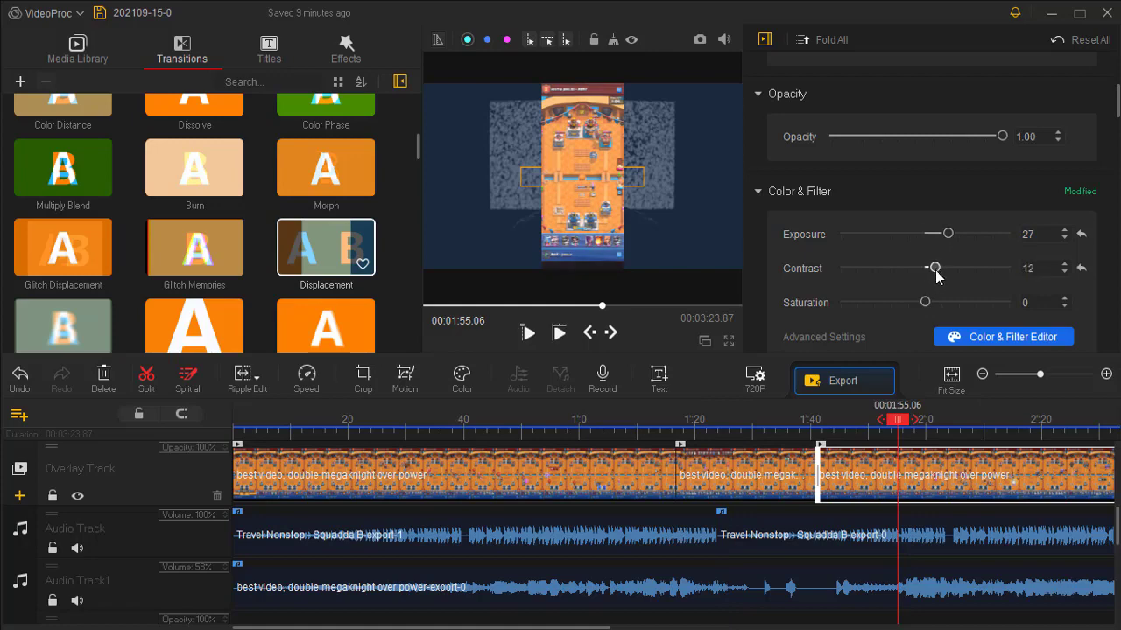
drag(936, 303, 938, 303)
click(969, 338)
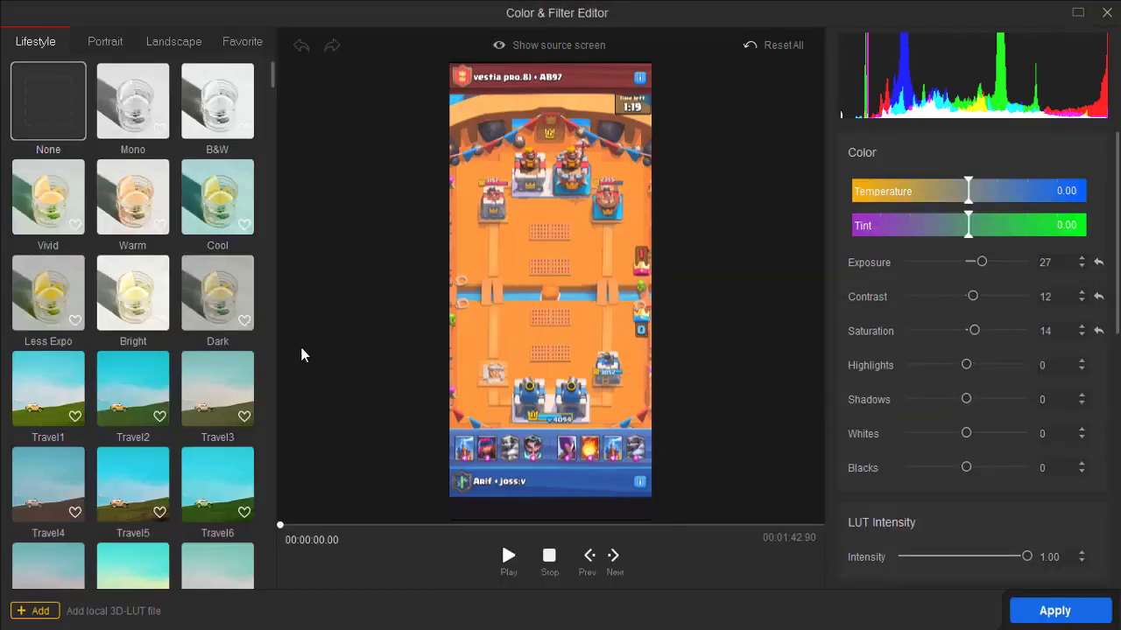
click(1111, 10)
- Try selecting the three gameplay clips on the overlay track together for shared color settings
ctrl+click(500, 468)
ctrl+click(765, 475)
ctrl+click(871, 481)
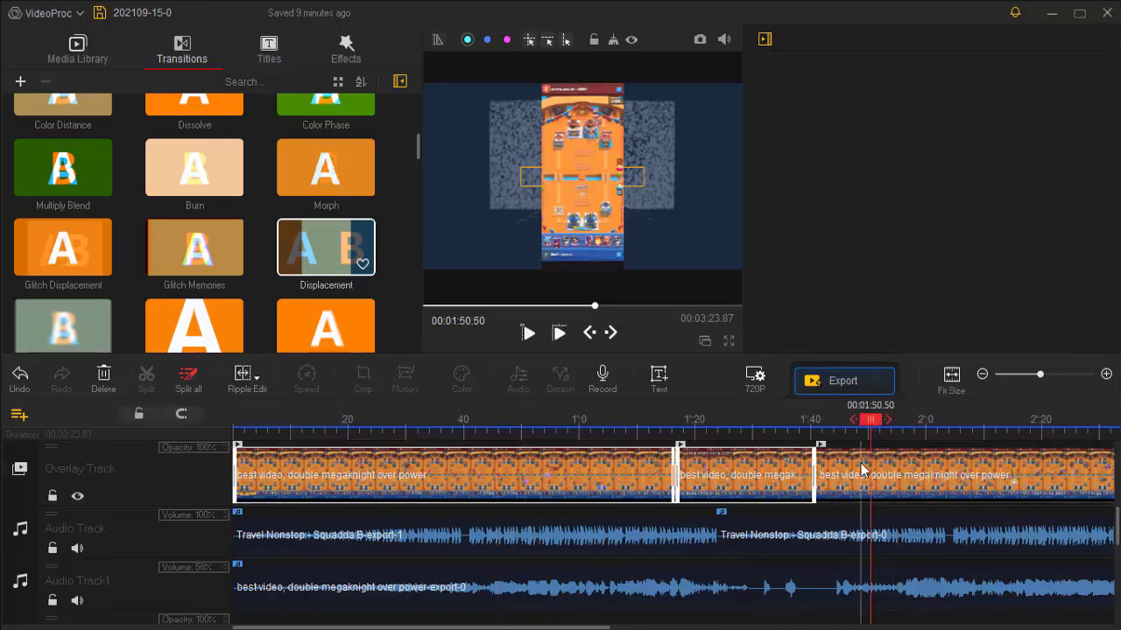
ctrl+click(861, 468)
- Open a gameplay clip's Color & Filter Editor, browse the Lifestyle filters and close it without applying one
click(560, 502)
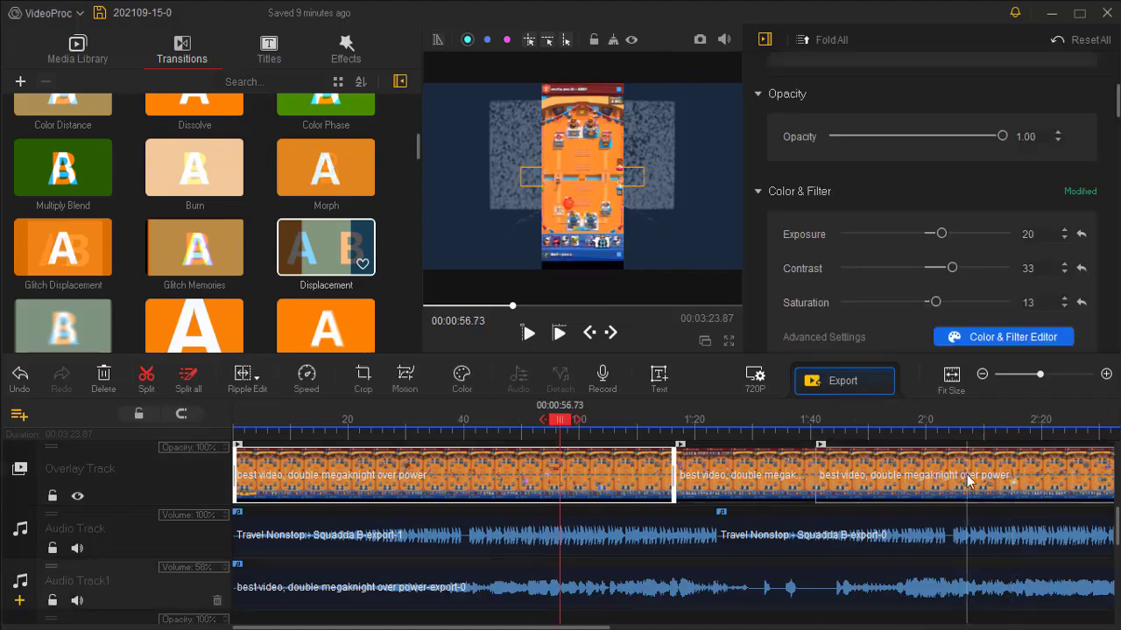
click(1000, 332)
scroll(78, 260, down, 3)
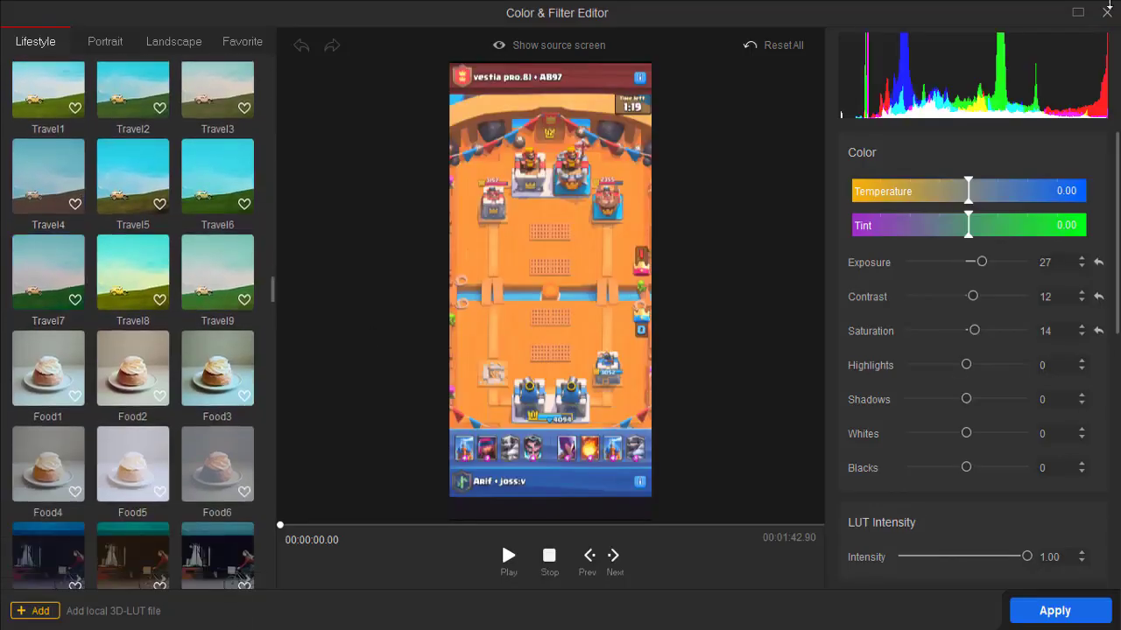
click(1108, 8)
- Play the color-adjusted last gameplay clip in a full-screen preview and return to the editor
key(space)
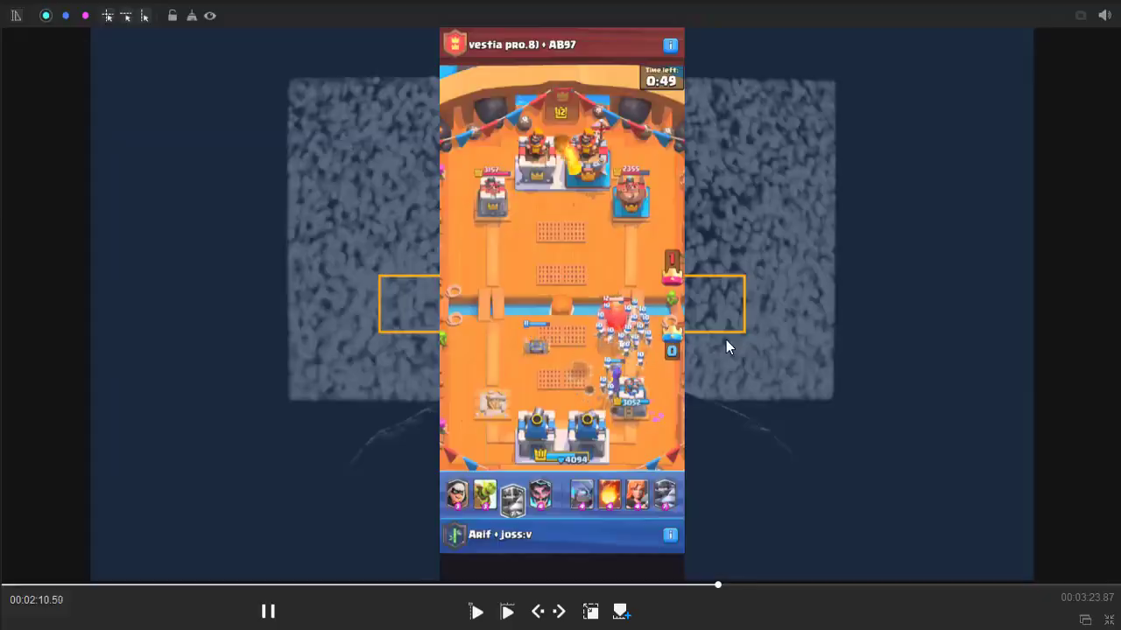
click(728, 340)
key(Escape)
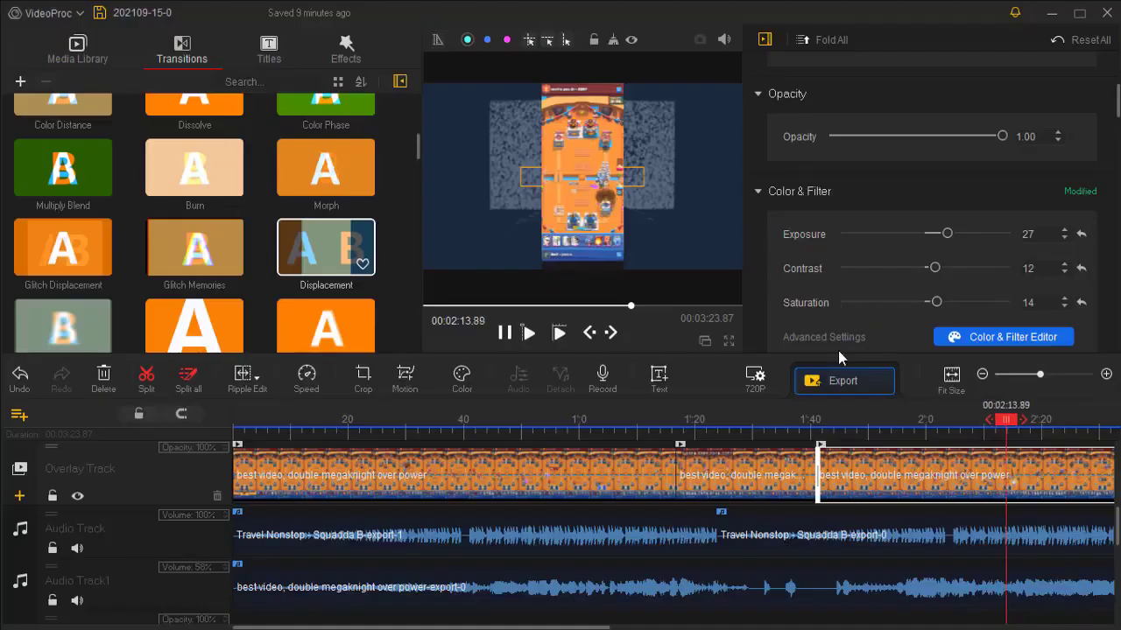
- Browse the effects library and add the Mask effect to the timeline at 00:01:27.59
click(345, 48)
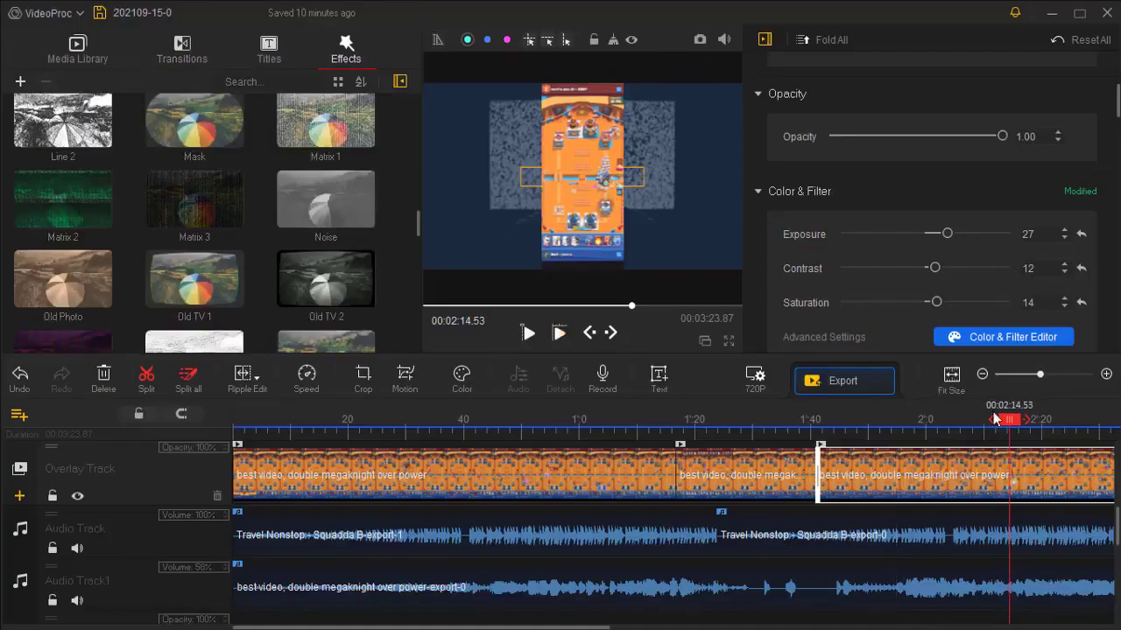
scroll(995, 419, up, 3)
mouse_move(1040, 375)
mouse_down()
mouse_move(1004, 379)
mouse_move(1035, 379)
mouse_up()
scroll(525, 473, down, 2)
click(402, 421)
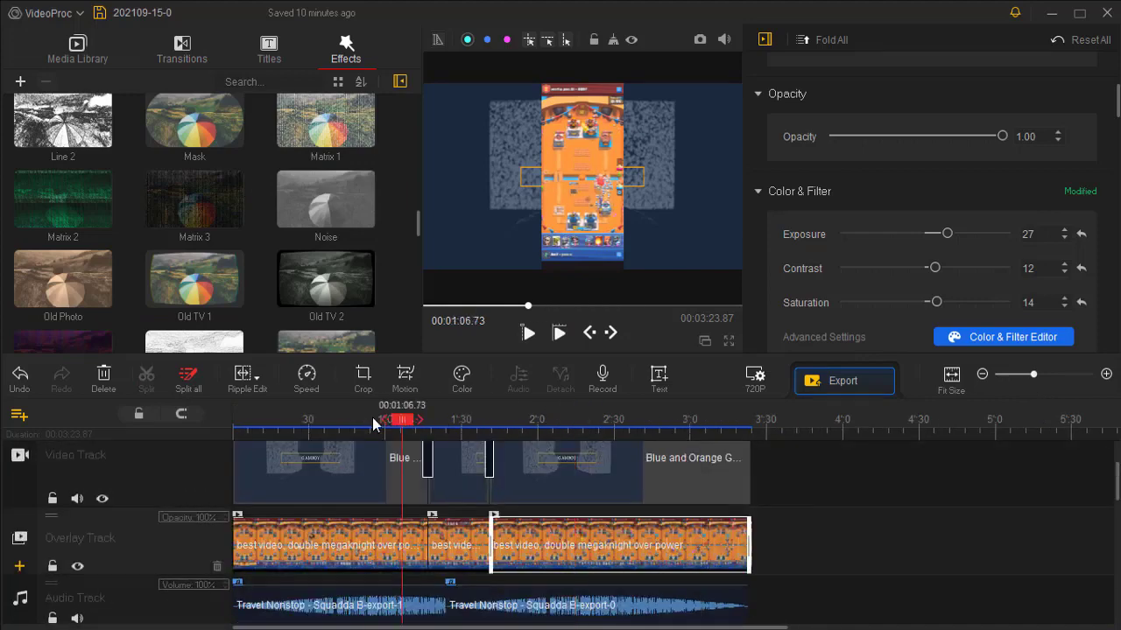
drag(373, 424, 342, 425)
scroll(199, 175, up, 1)
click(200, 167)
drag(200, 166, 472, 491)
- Add the Disturb effect at 00:02:07.03 and the Denoise effect at 00:00:33.30, and preview the effects on the timeline
scroll(219, 258, up, 1)
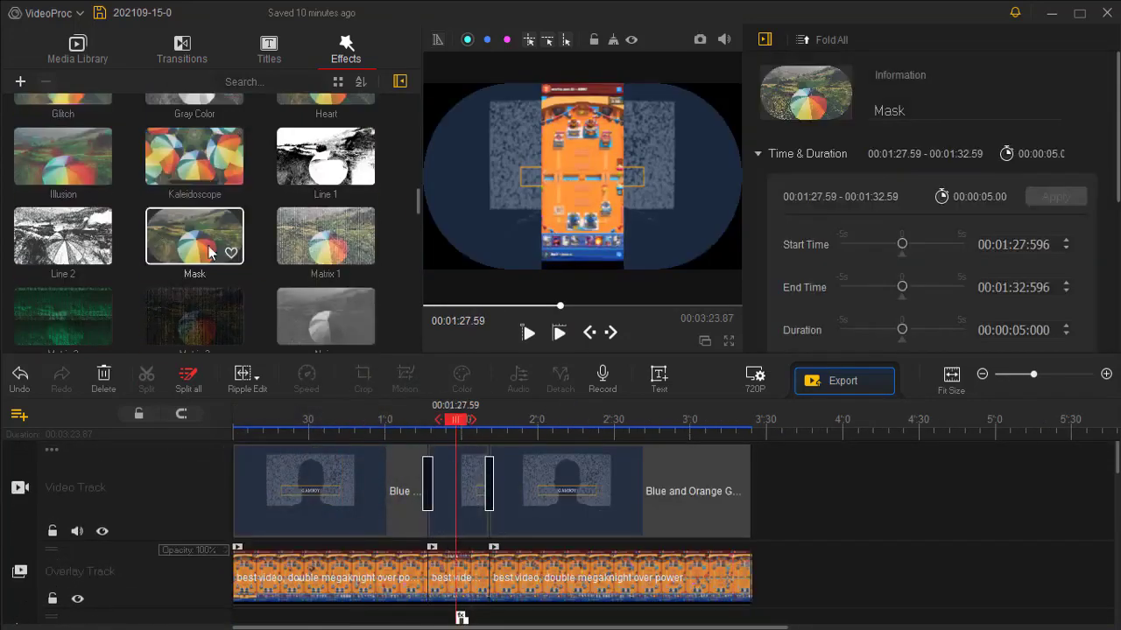
scroll(209, 291, down, 1)
scroll(194, 231, up, 5)
drag(194, 235, 572, 471)
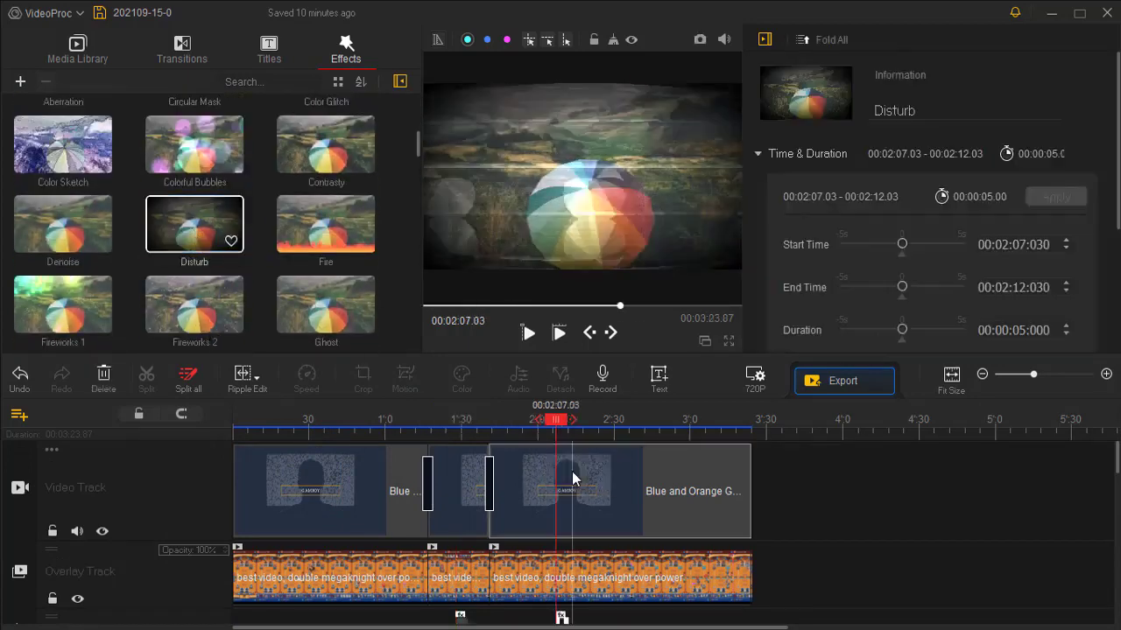
drag(87, 250, 333, 560)
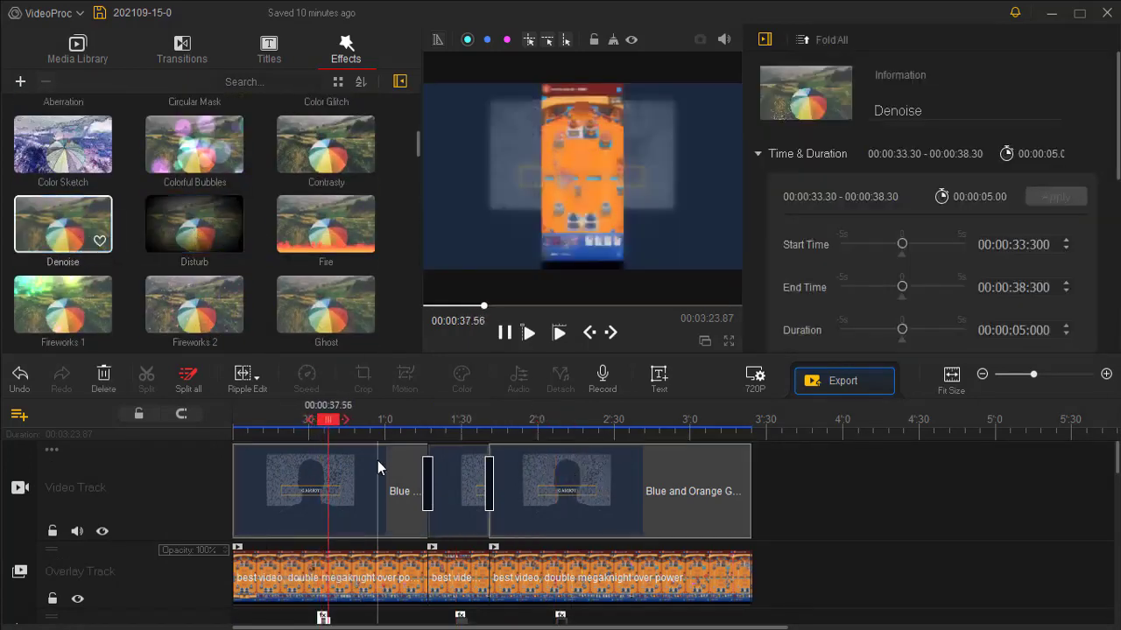
drag(406, 430, 630, 425)
- Add the Credit 1 title at 00:03:23.87, open its text editor and give the first line a black style with an orange border
click(269, 48)
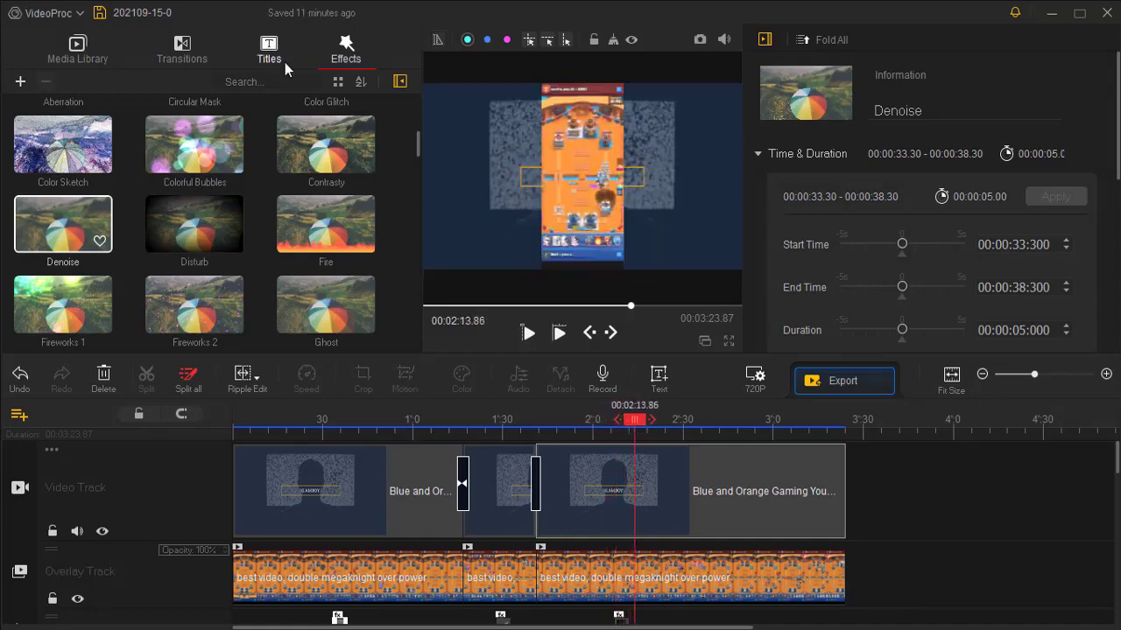
double_click(63, 149)
click(808, 236)
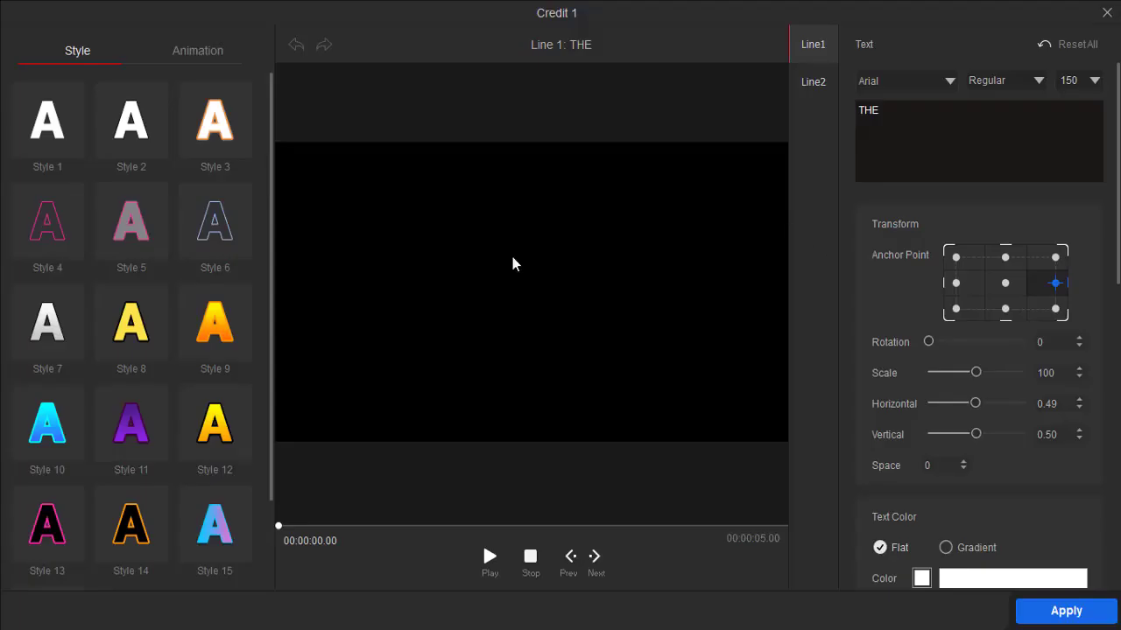
scroll(1077, 359, down, 5)
scroll(1077, 359, up, 5)
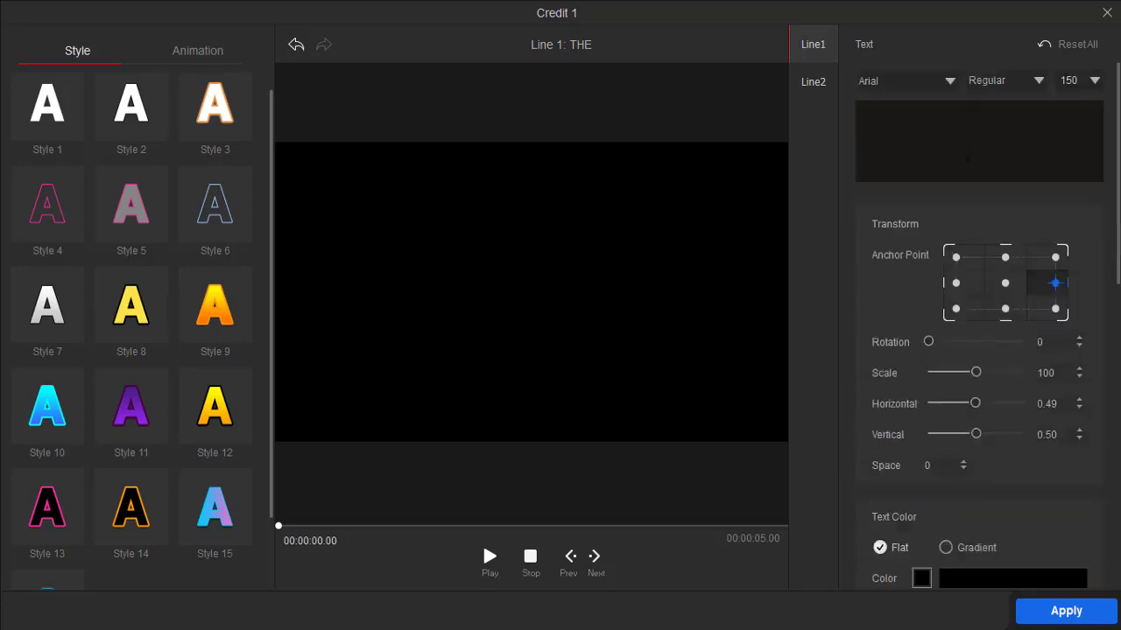
scroll(925, 313, down, 10)
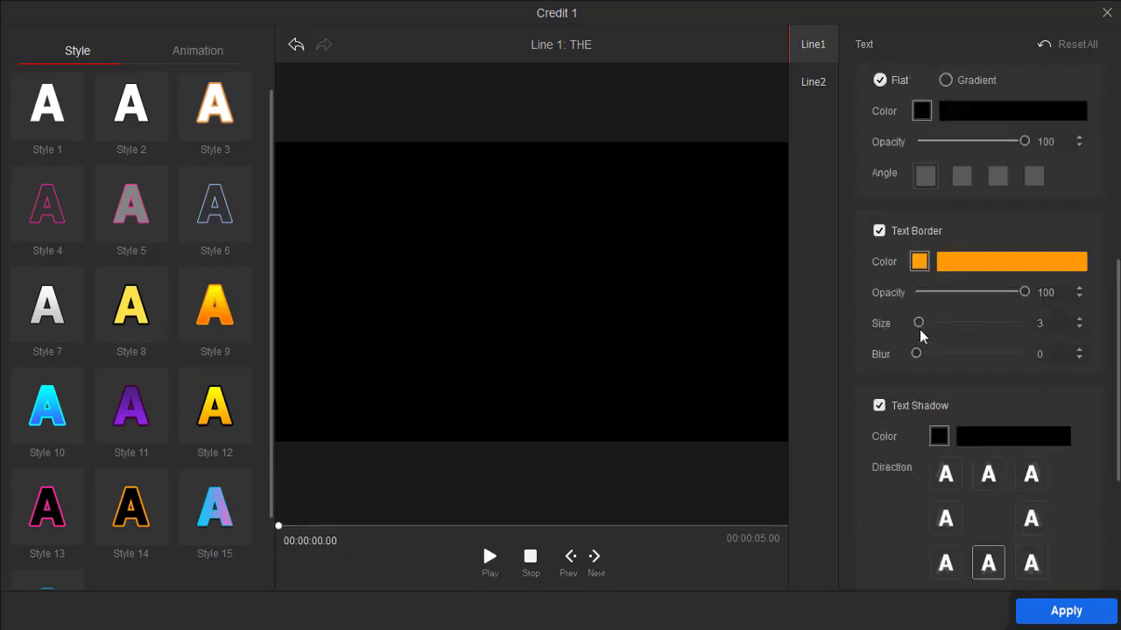
scroll(919, 325, up, 10)
- Change the title's two lines to GAME and OVER, styling the second line in black with a pink border
click(812, 81)
click(490, 558)
click(495, 558)
click(813, 44)
drag(920, 111, 887, 110)
key(BackSpace)
click(813, 81)
text(OVER)
click(131, 503)
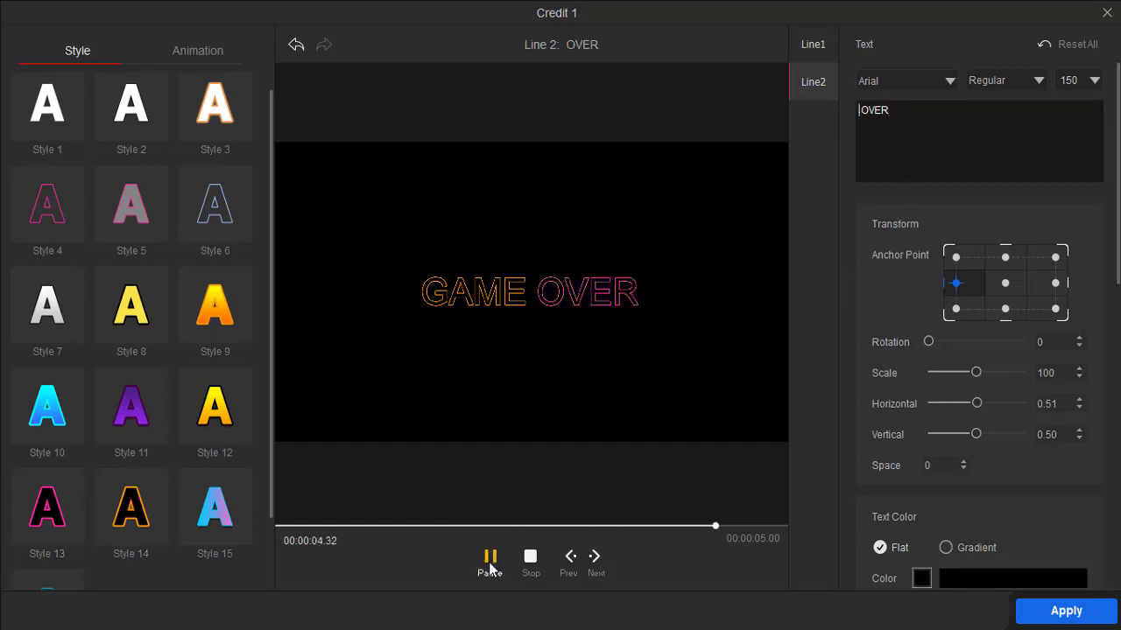
- Preview the GAME OVER title, adjust the first line's animation timing and apply the title edits
click(489, 563)
click(947, 549)
click(880, 547)
scroll(945, 502, down, 10)
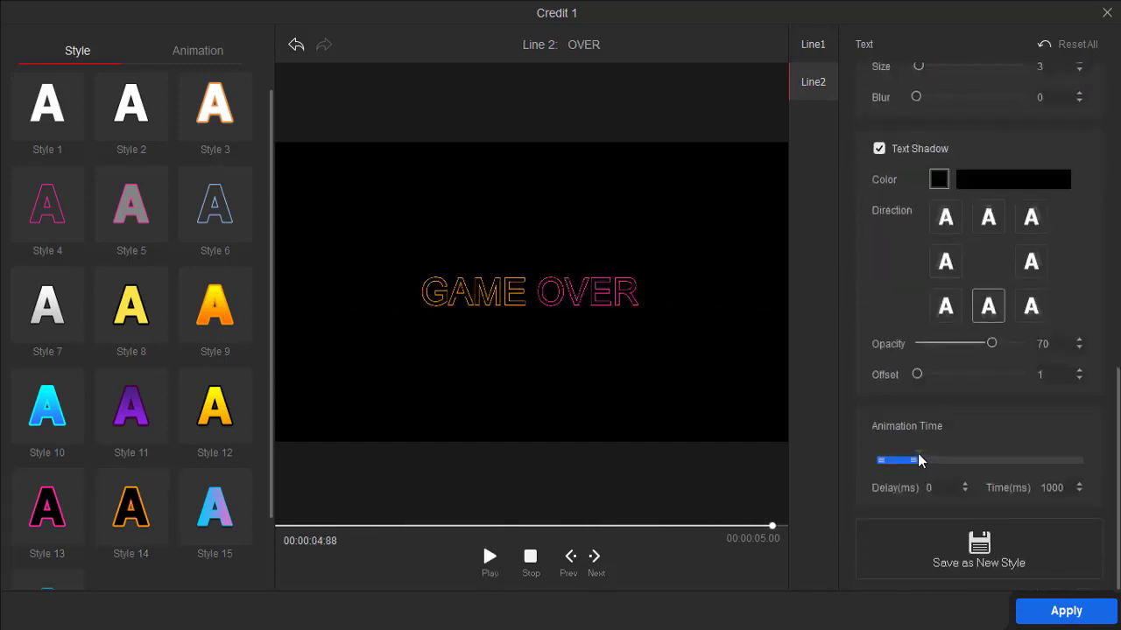
click(489, 557)
click(813, 44)
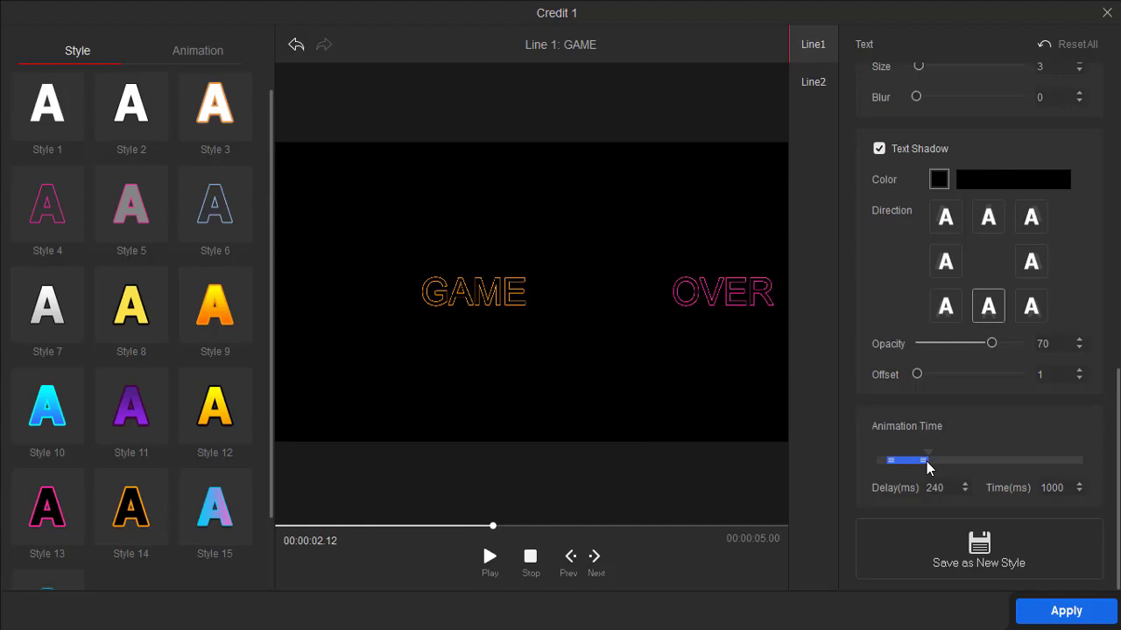
drag(926, 461, 919, 458)
click(1074, 489)
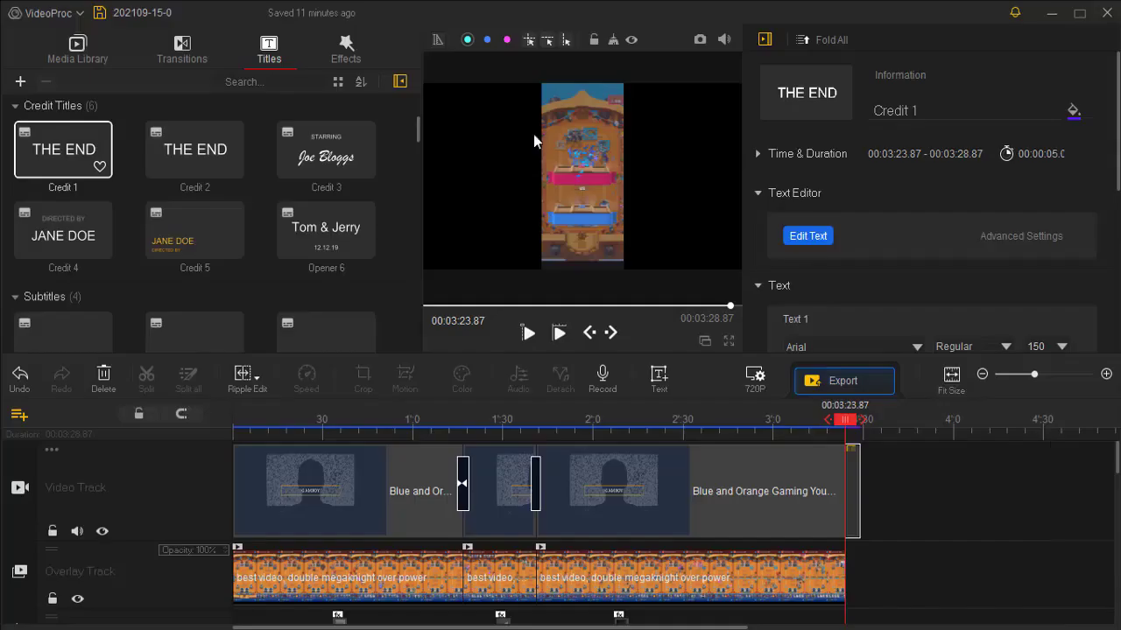
- Play the GAME OVER credit title at the end of the timeline
scroll(823, 570, down, 2)
scroll(798, 539, up, 2)
key(space)
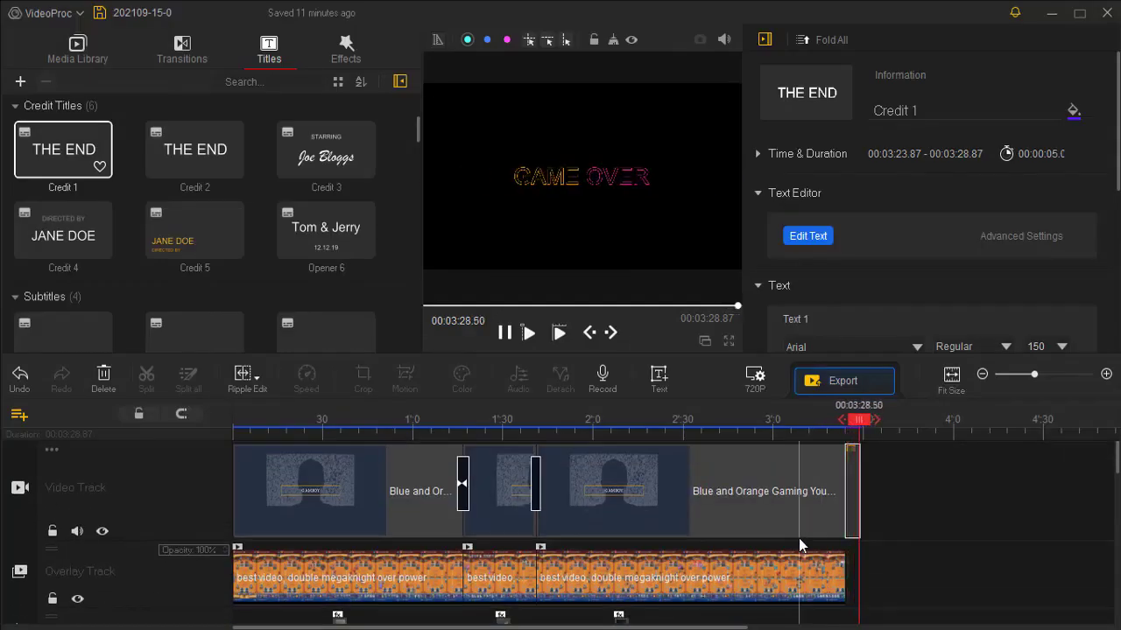
- Reopen the credit title's text editor, change the GAME OVER font to Algerian and preview the title
click(807, 237)
click(906, 80)
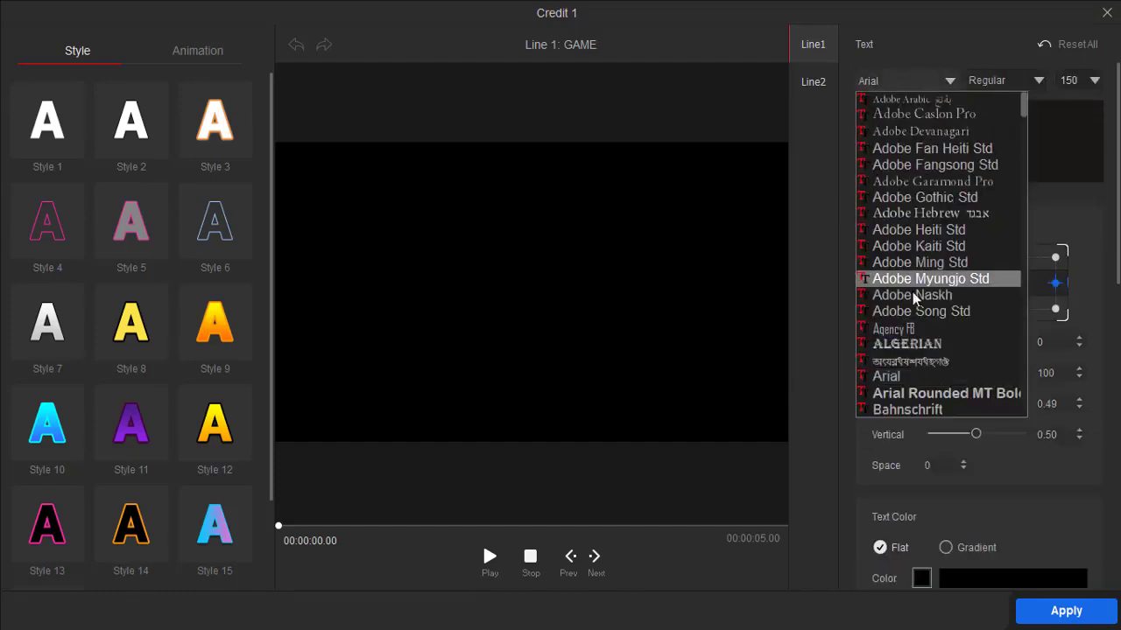
click(918, 336)
scroll(983, 430, down, 6)
scroll(984, 427, up, 5)
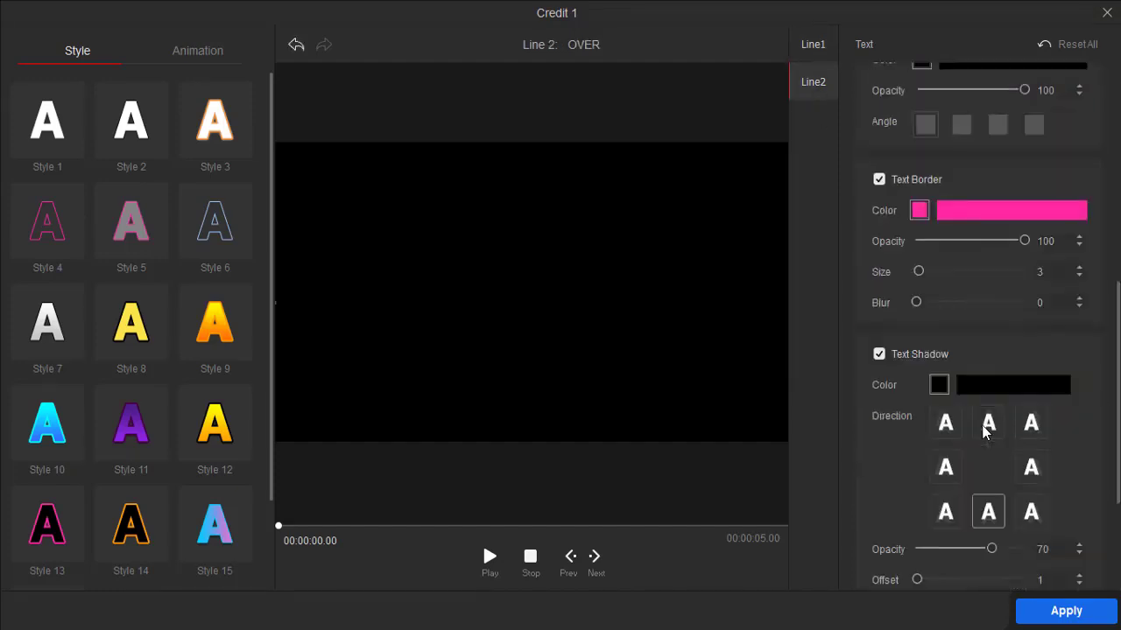
scroll(1117, 475, up, 2)
click(1094, 83)
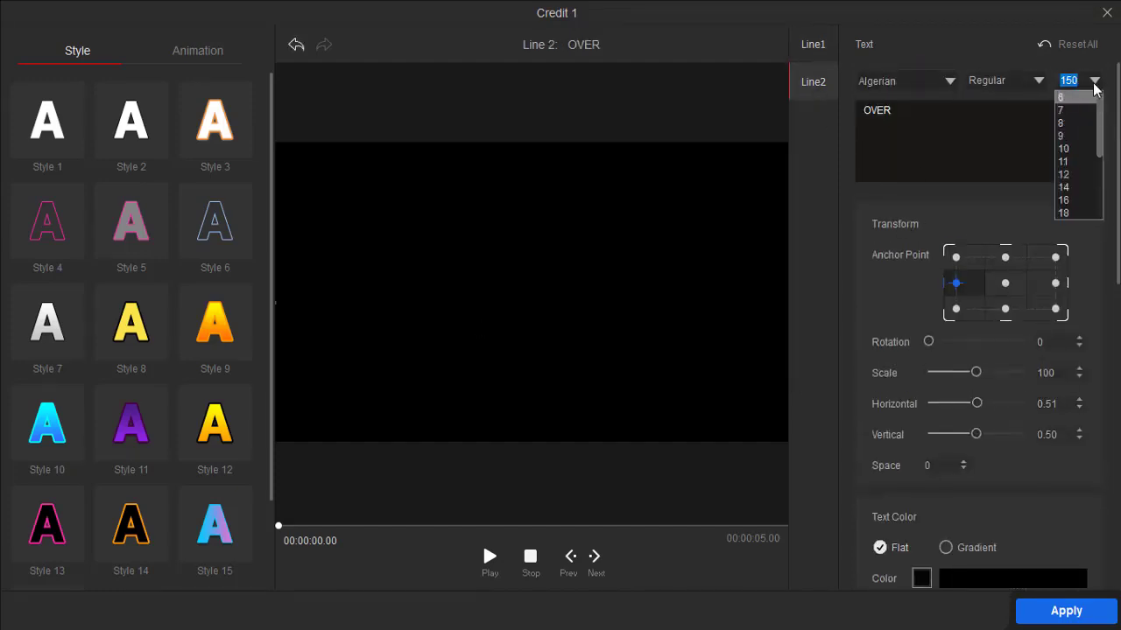
click(890, 28)
click(494, 565)
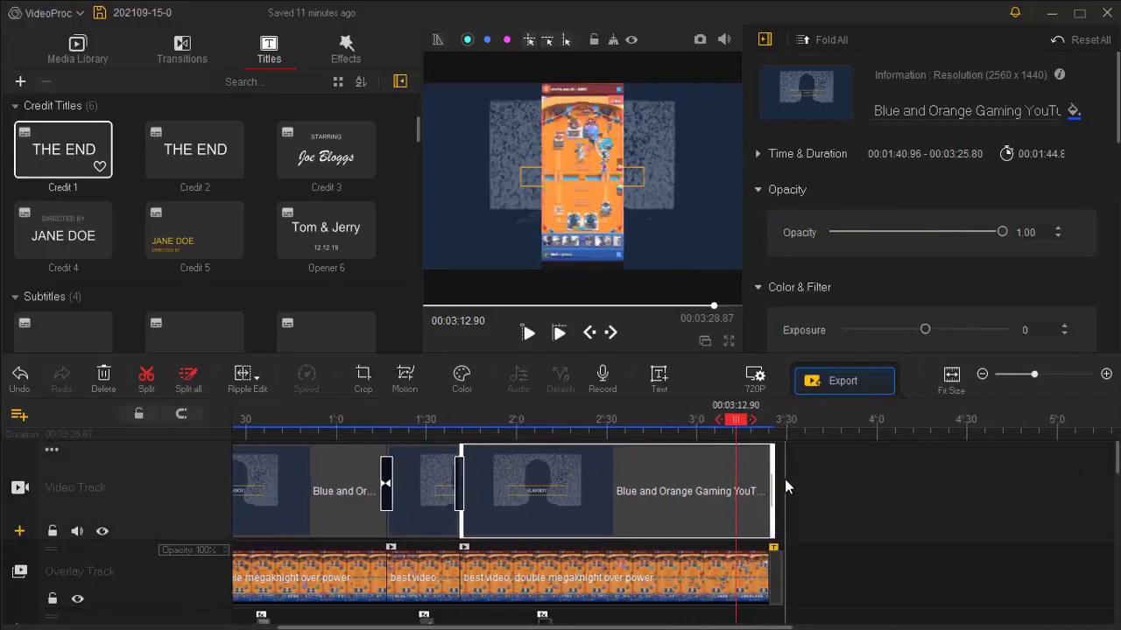
- Extend the last background clip on the video track to 00:03:28.87 and save the project
drag(773, 487, 782, 486)
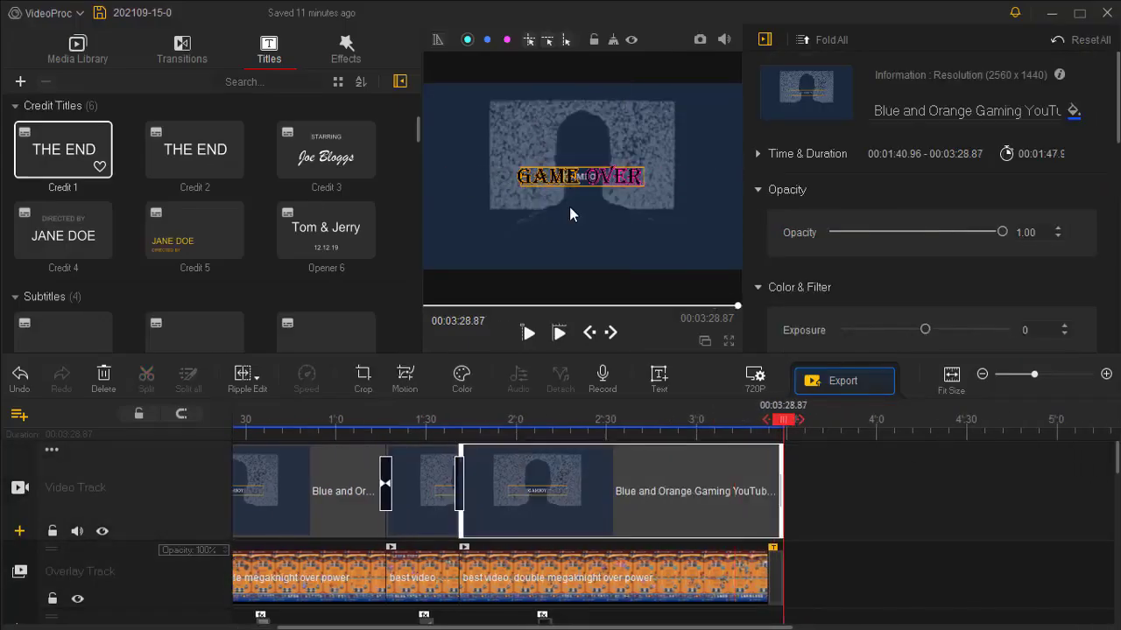
click(99, 12)
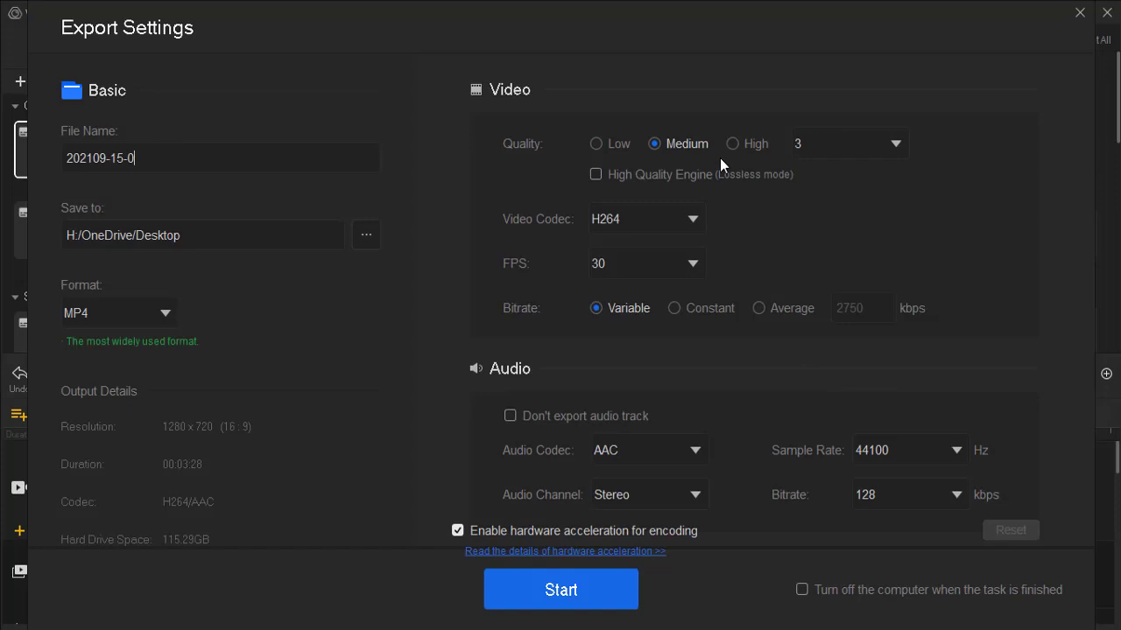
- Export the project in High quality with the High Quality Engine to the Trial Project folder, and play the exported 202109-15-0 video
click(734, 143)
click(770, 174)
click(366, 234)
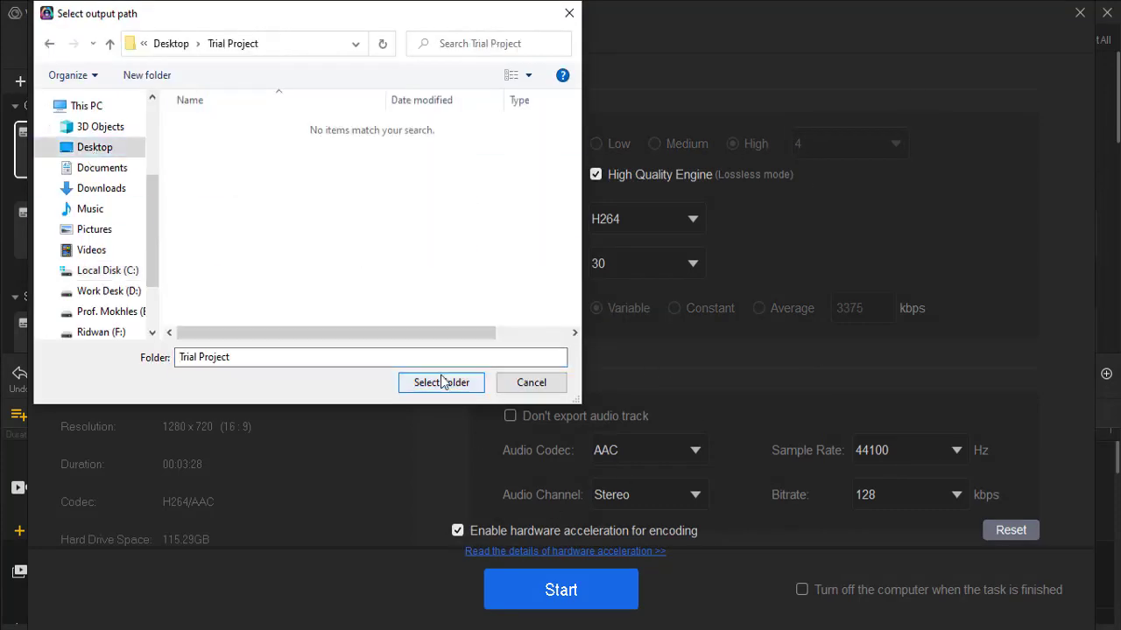
click(425, 380)
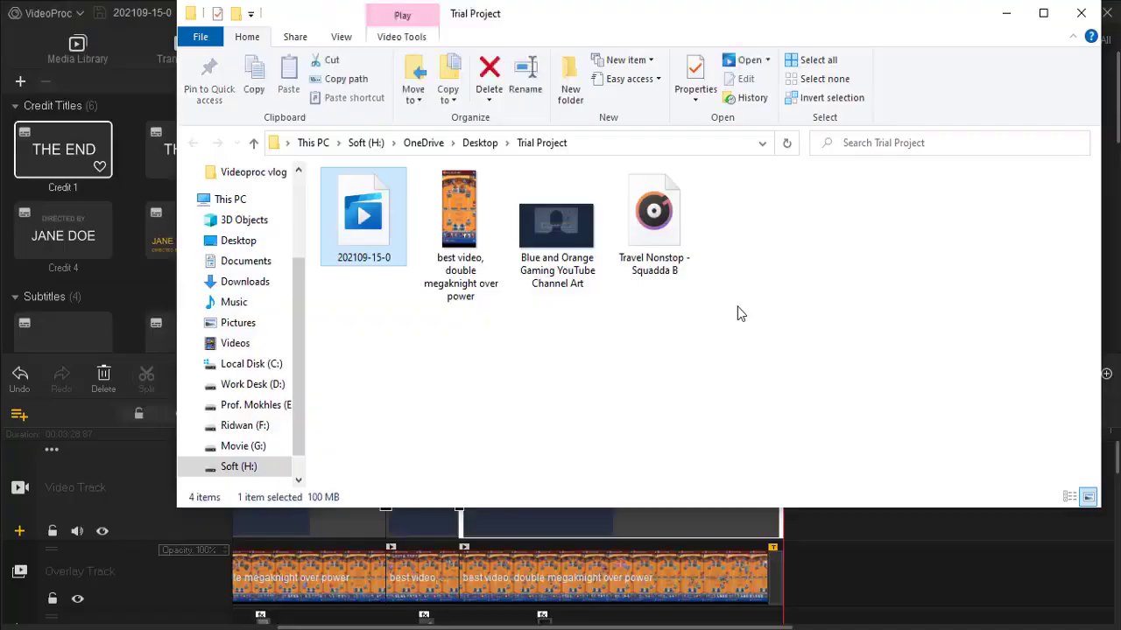
double_click(349, 242)
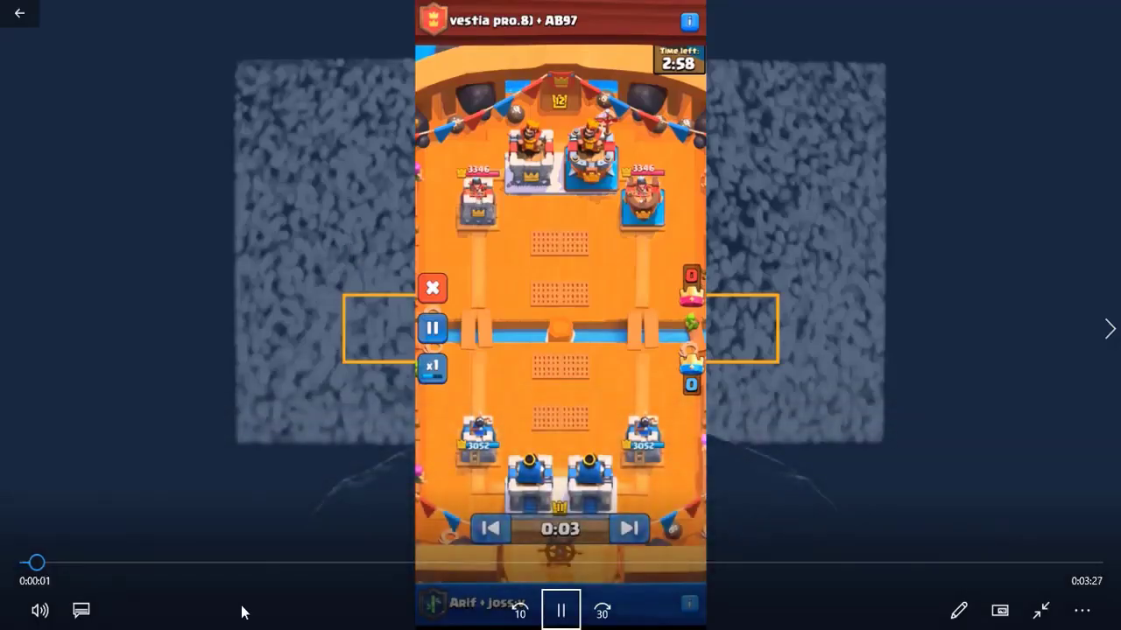